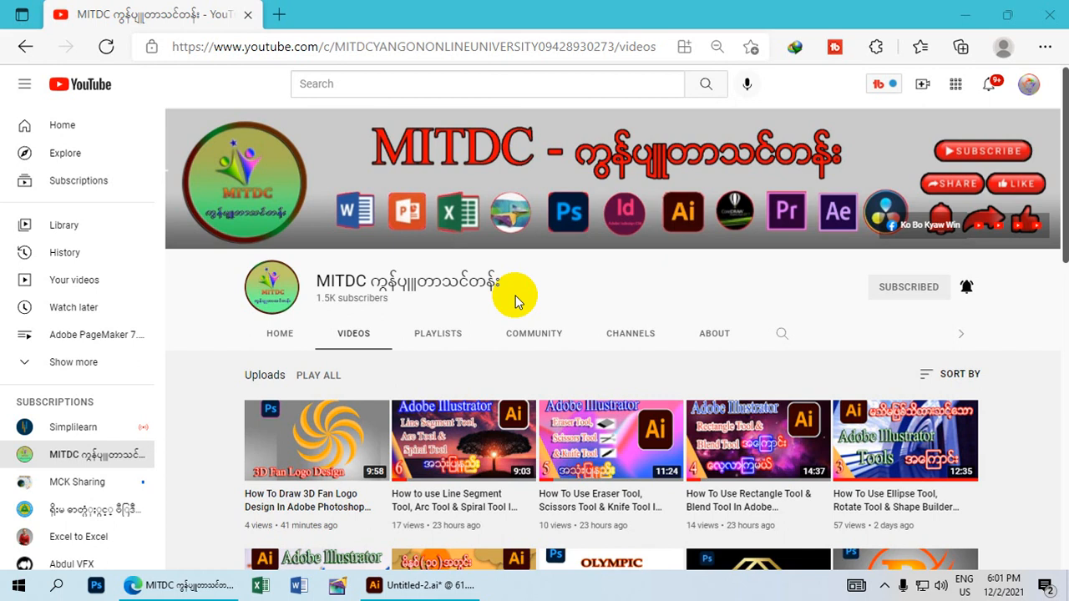
# Switch from the browser to Illustrator and draw a red rectangle about 2.08 in wide and 2.14 in high below the title.
pyautogui.click(965, 14)
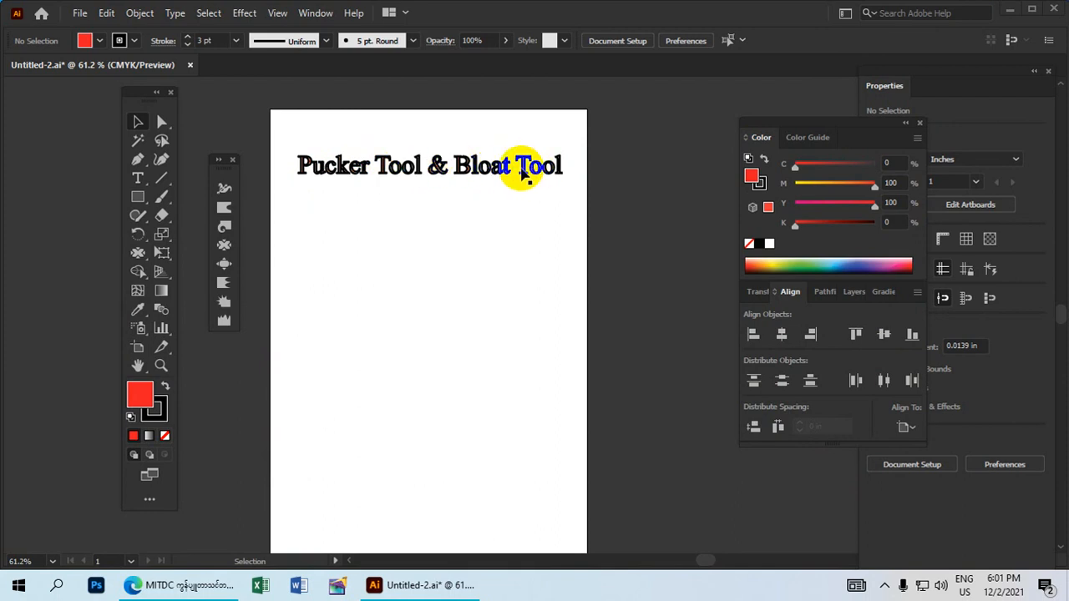
pyautogui.click(138, 199)
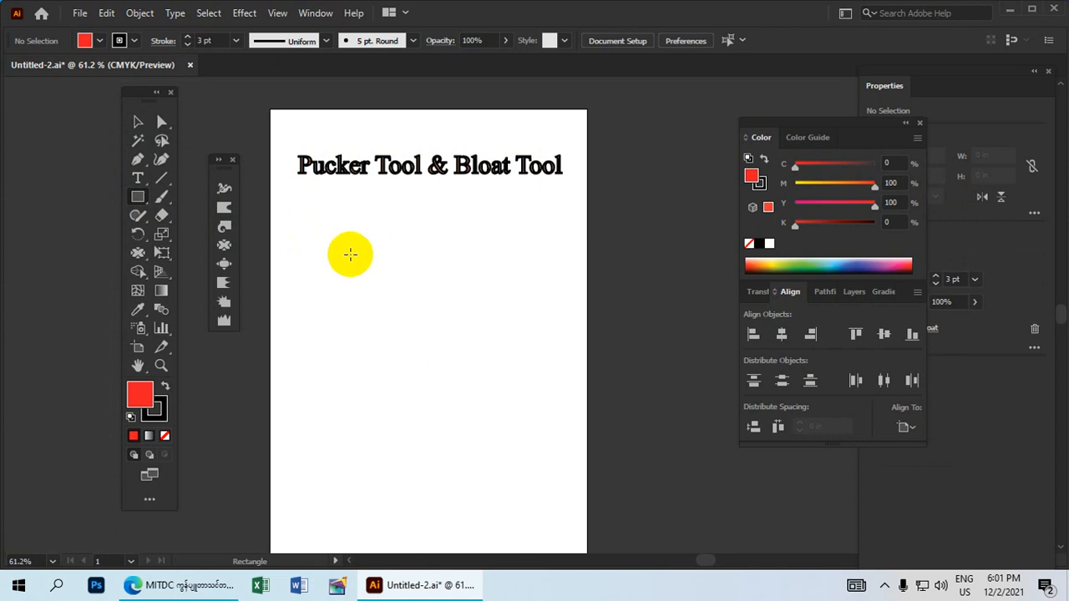
pyautogui.moveTo(330, 225); pyautogui.dragTo(410, 307)
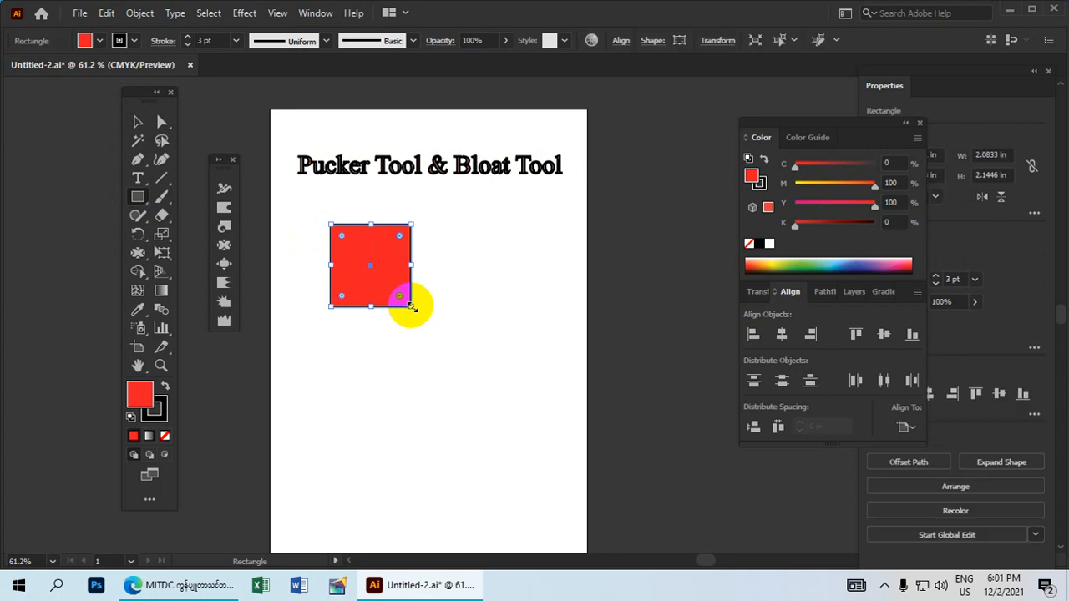
# Apply the Pucker & Bloat effect with 68% bloat to the red rectangle and change its fill to green.
pyautogui.click(245, 14)
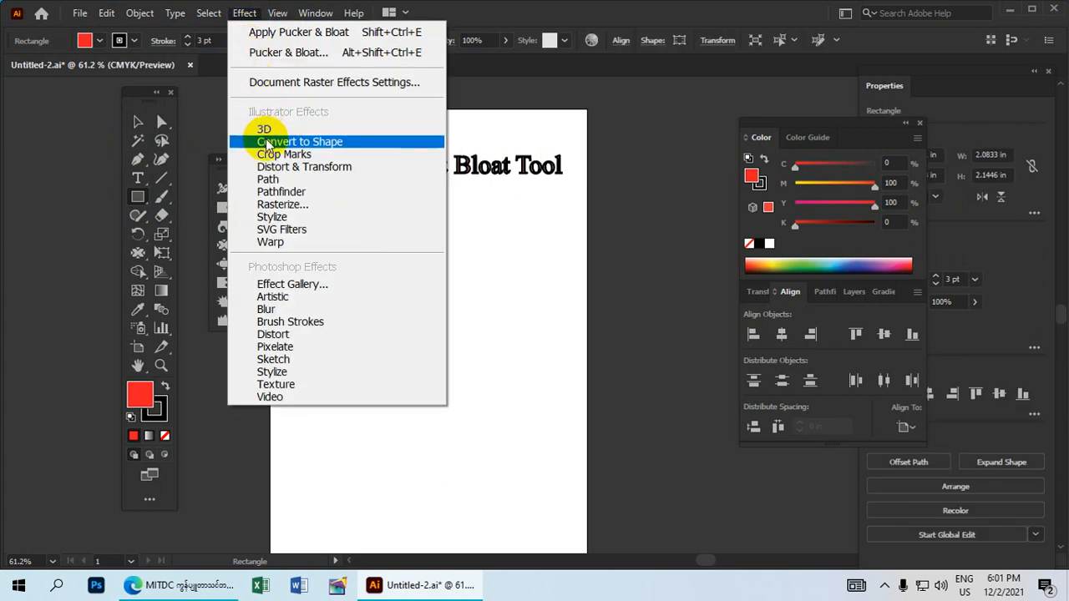
pyautogui.moveTo(276, 167)
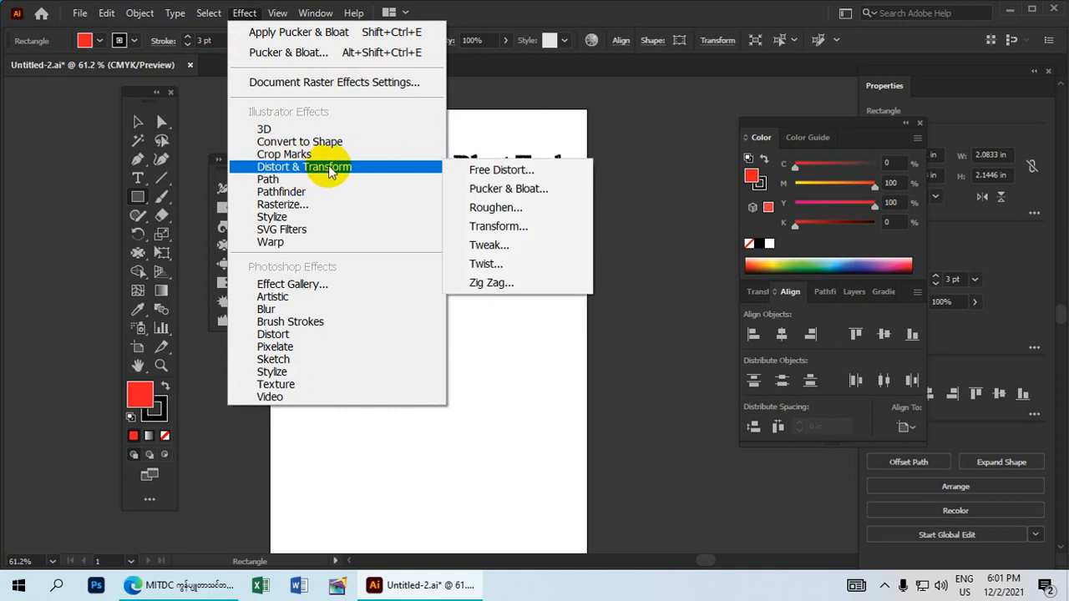
pyautogui.click(493, 192)
pyautogui.moveTo(541, 104); pyautogui.dragTo(542, 183)
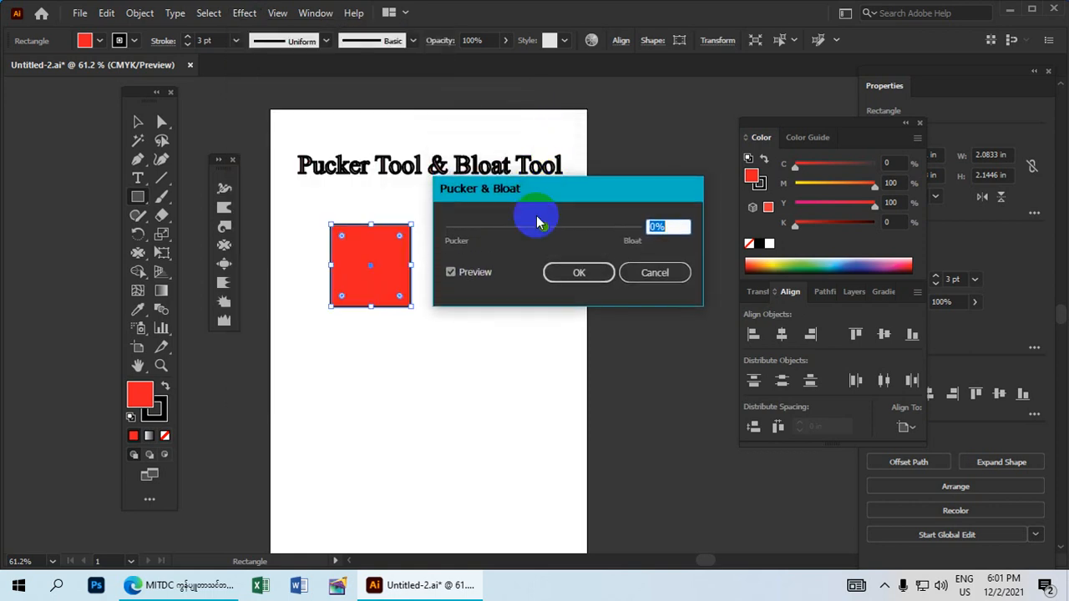
pyautogui.moveTo(548, 234); pyautogui.dragTo(583, 226)
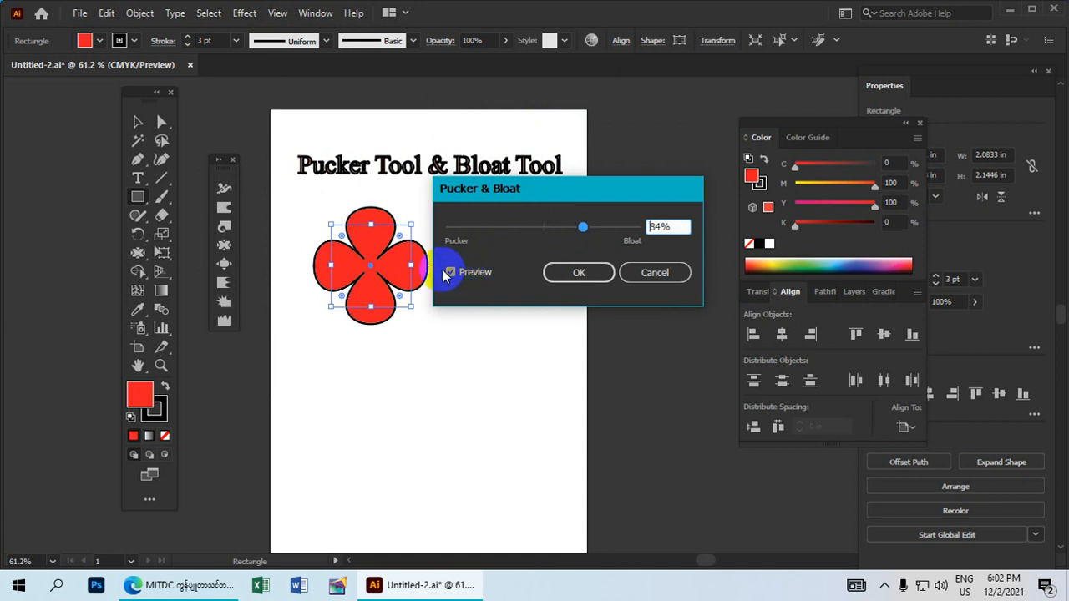
pyautogui.moveTo(583, 226); pyautogui.dragTo(596, 232)
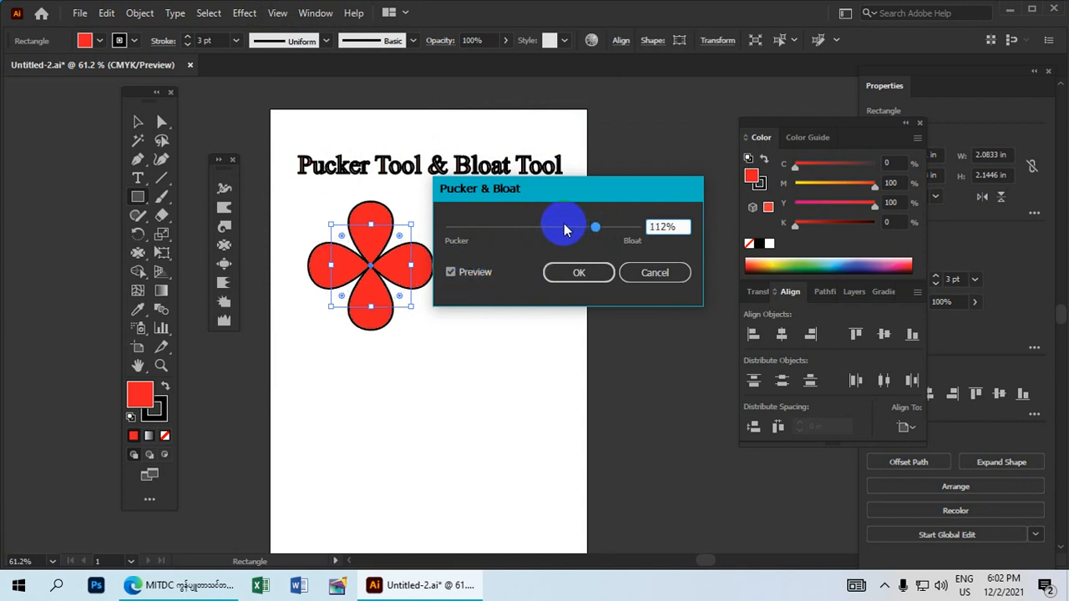
pyautogui.click(454, 278)
pyautogui.moveTo(598, 228)
pyautogui.mouseDown()
pyautogui.moveTo(582, 236)
pyautogui.moveTo(600, 236)
pyautogui.mouseUp()
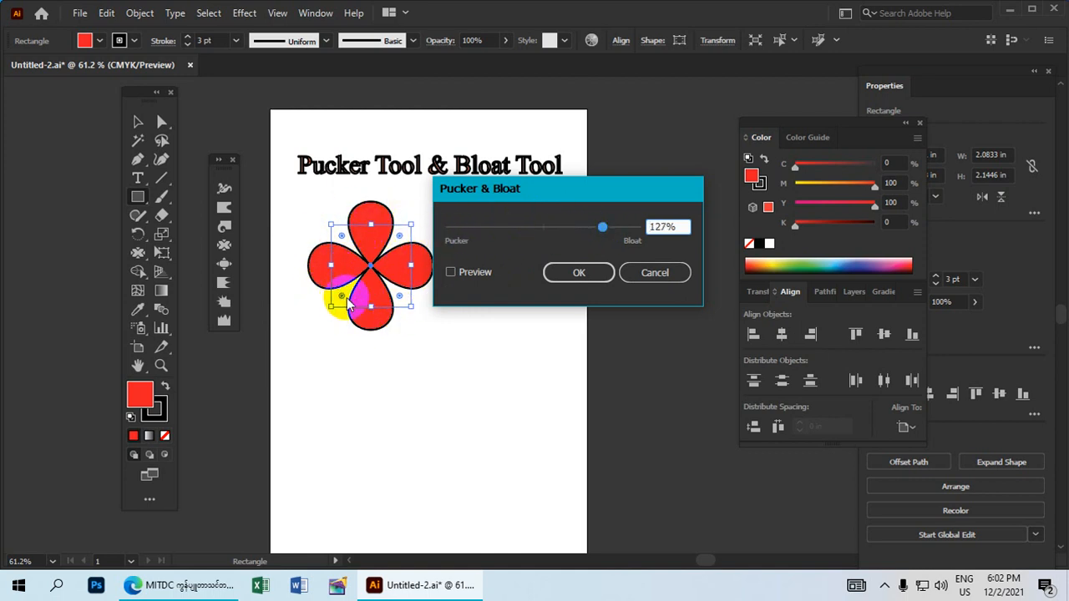
pyautogui.click(452, 273)
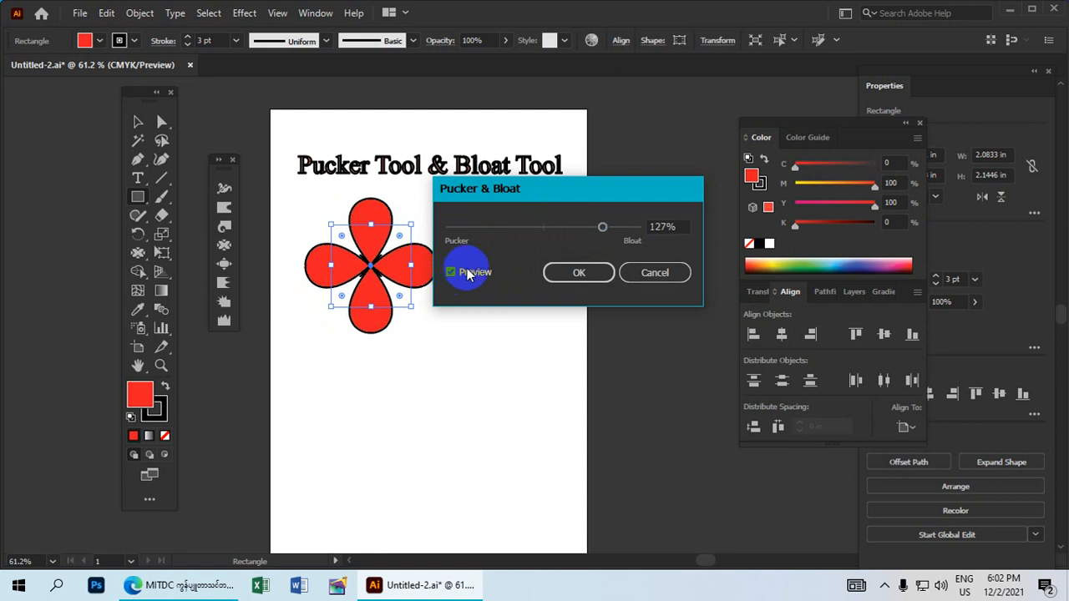
pyautogui.moveTo(595, 226); pyautogui.dragTo(575, 234)
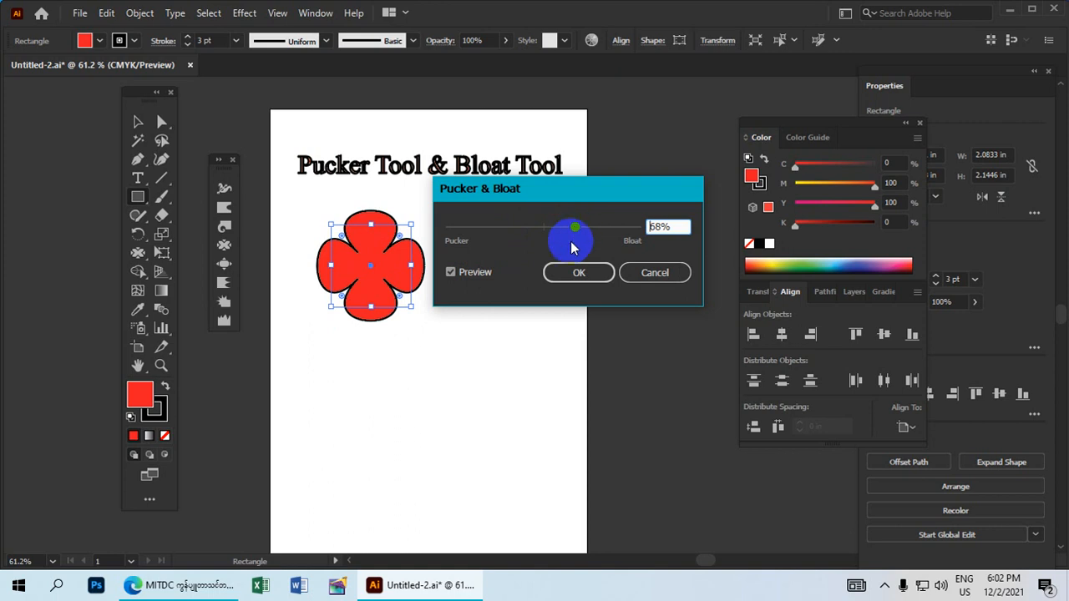
pyautogui.click(580, 274)
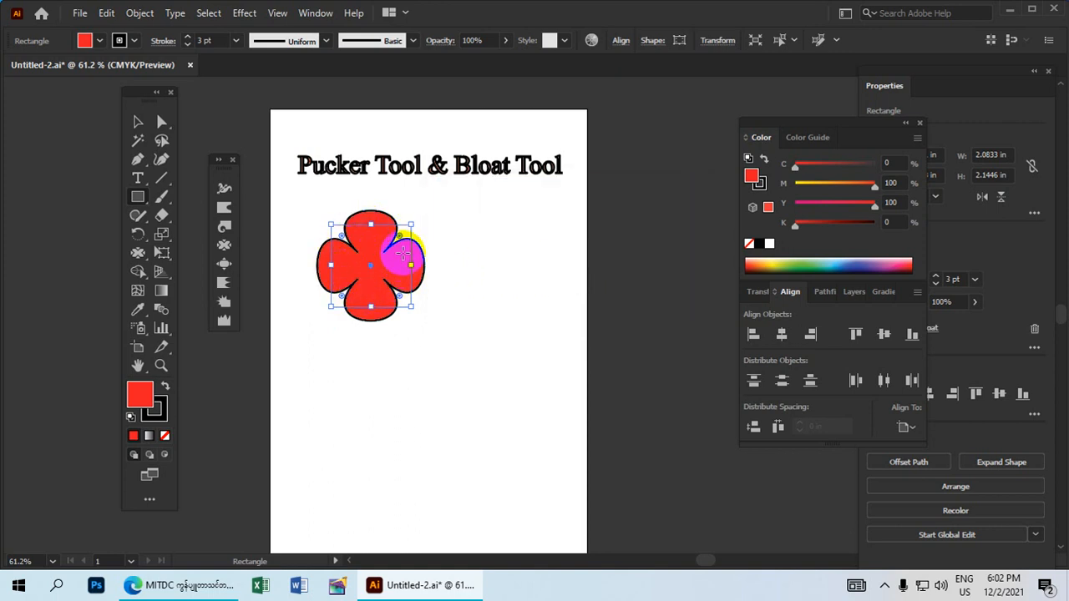
pyautogui.click(87, 41)
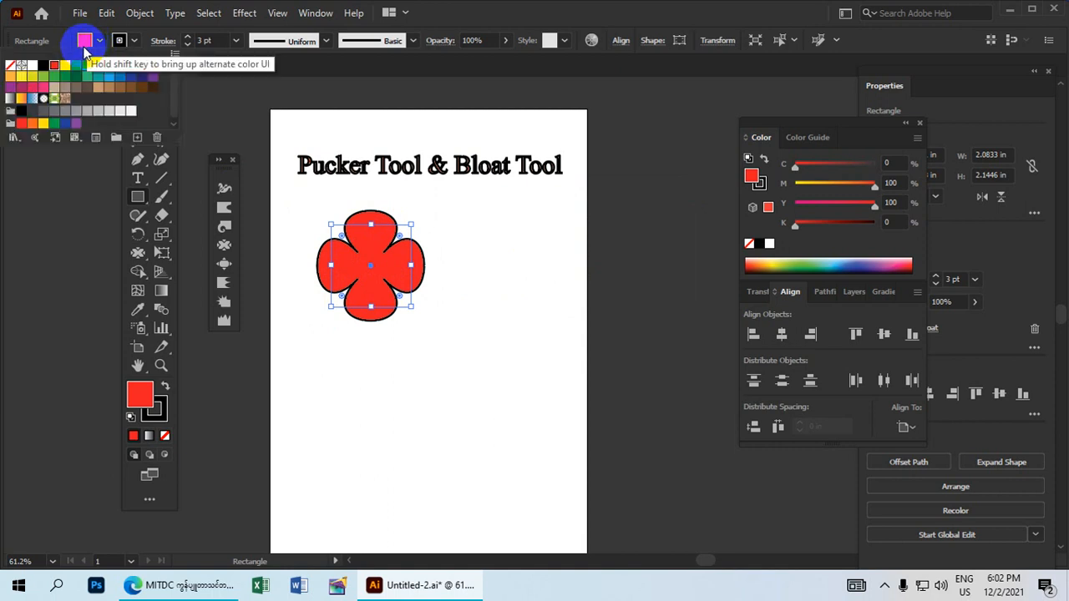
pyautogui.click(75, 65)
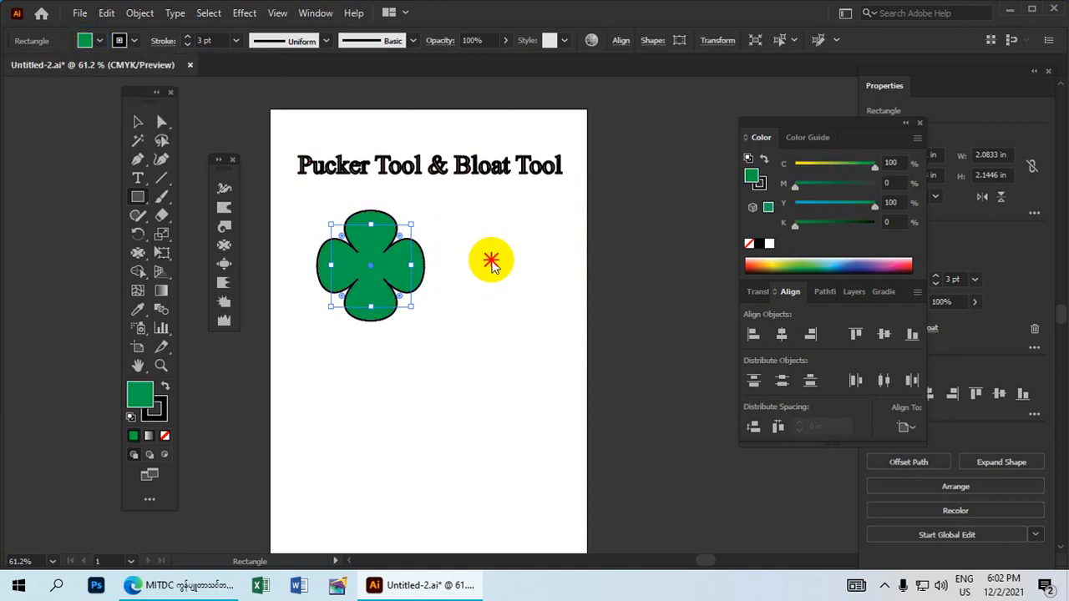
# Draw a green rounded rectangle about 2.35 in wide and 2.43 in high beside the four-petal flower.
pyautogui.click(138, 199)
pyautogui.moveTo(139, 204); pyautogui.dragTo(209, 220)
pyautogui.moveTo(465, 233); pyautogui.dragTo(557, 324)
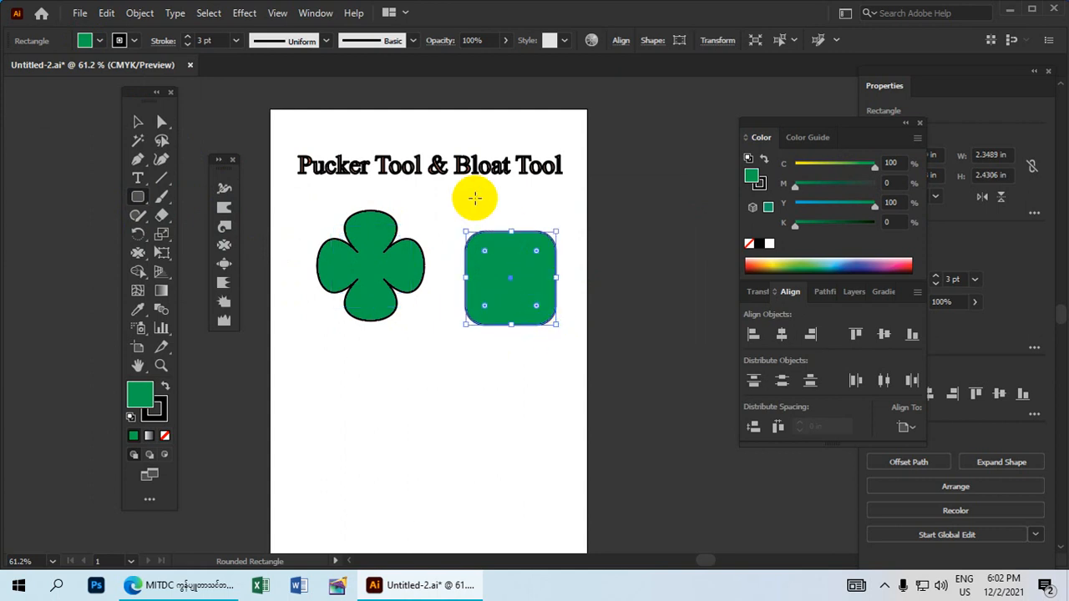
# Add anchor points to the rounded rectangle's path and activate the Pucker tool.
pyautogui.click(139, 14)
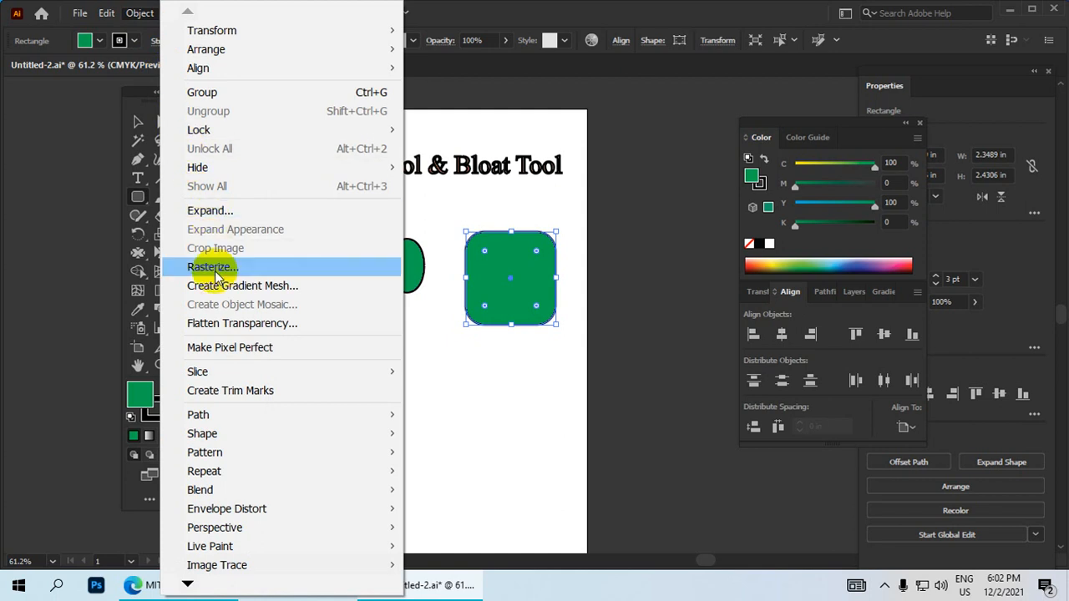
pyautogui.moveTo(226, 418)
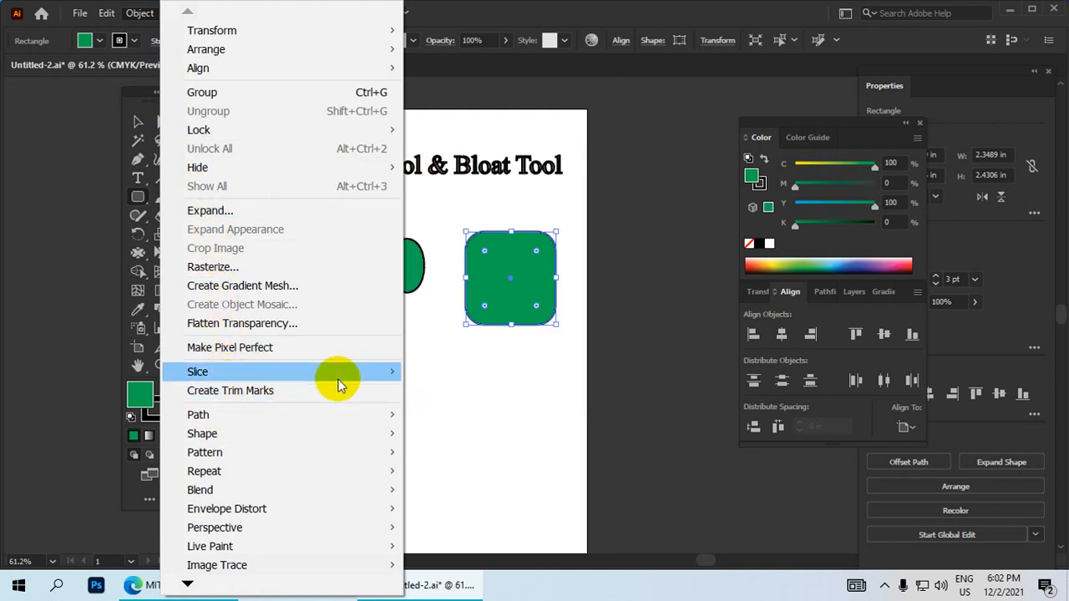
pyautogui.moveTo(350, 418)
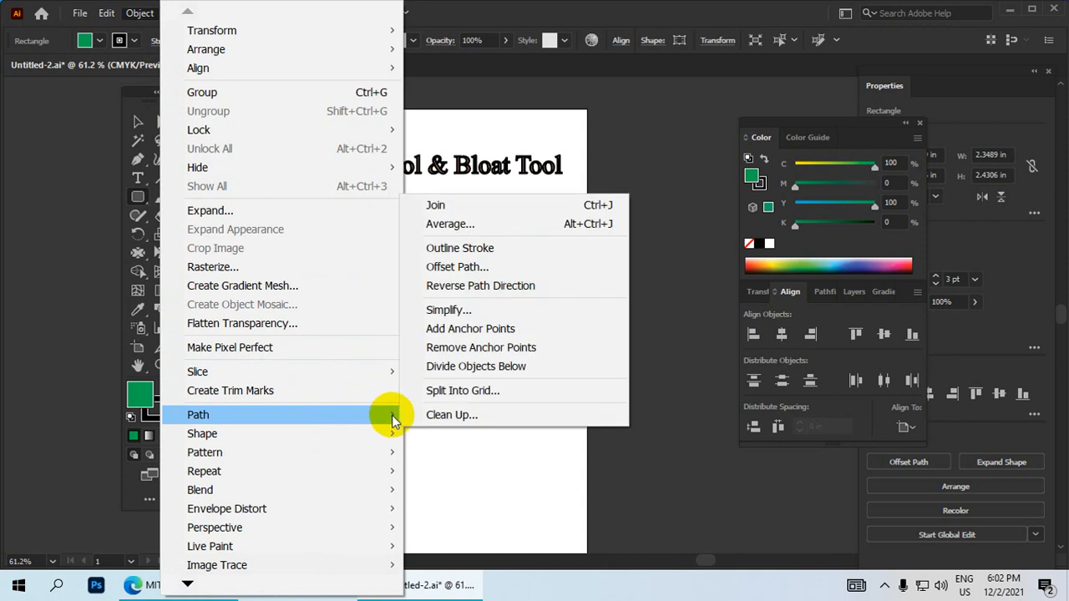
pyautogui.click(486, 331)
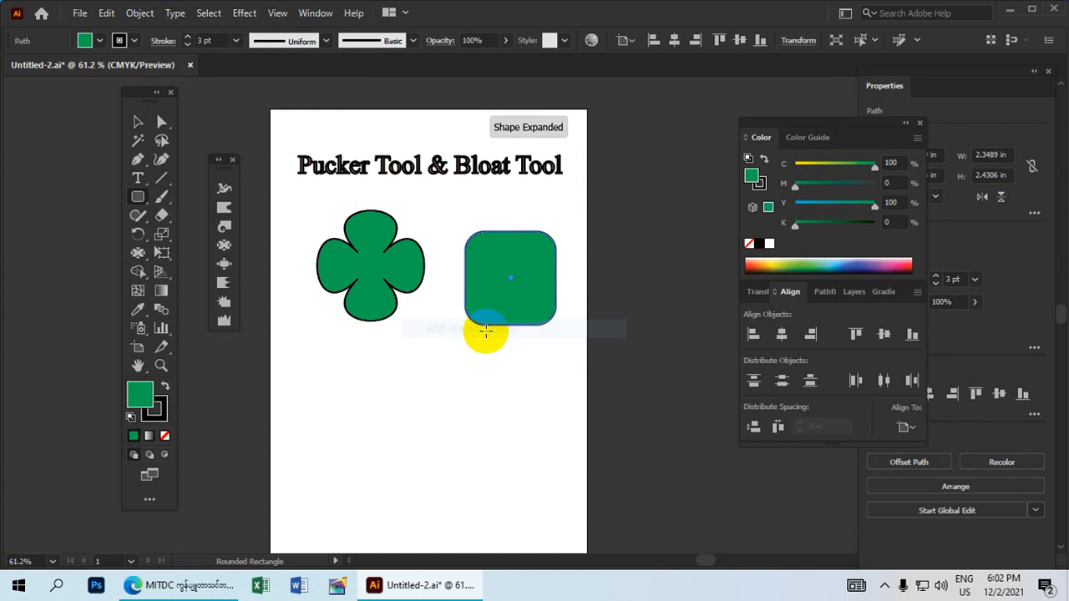
pyautogui.click(223, 246)
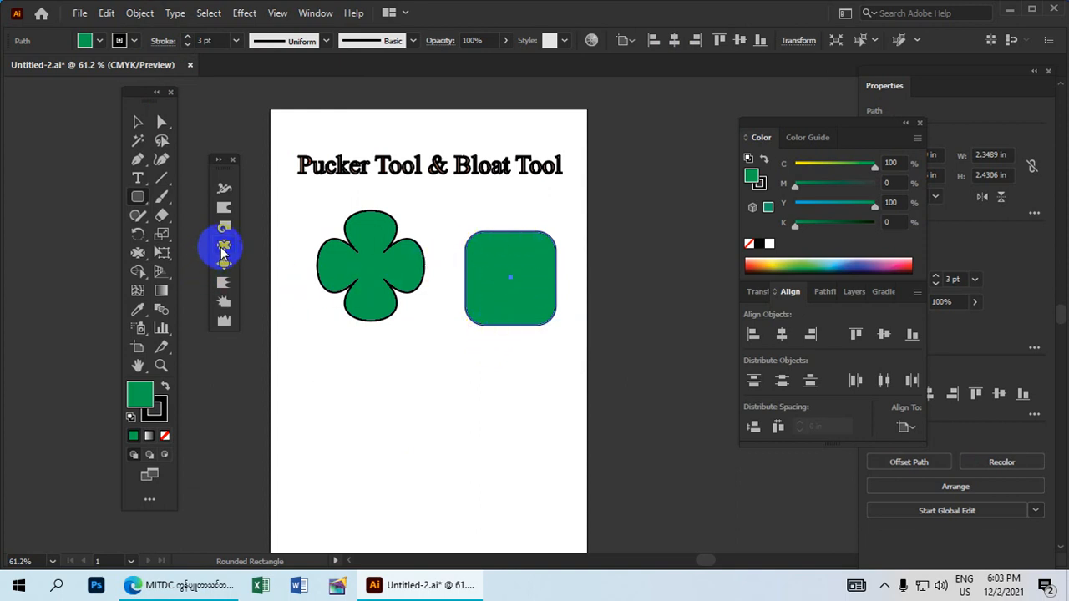
pyautogui.click(223, 247)
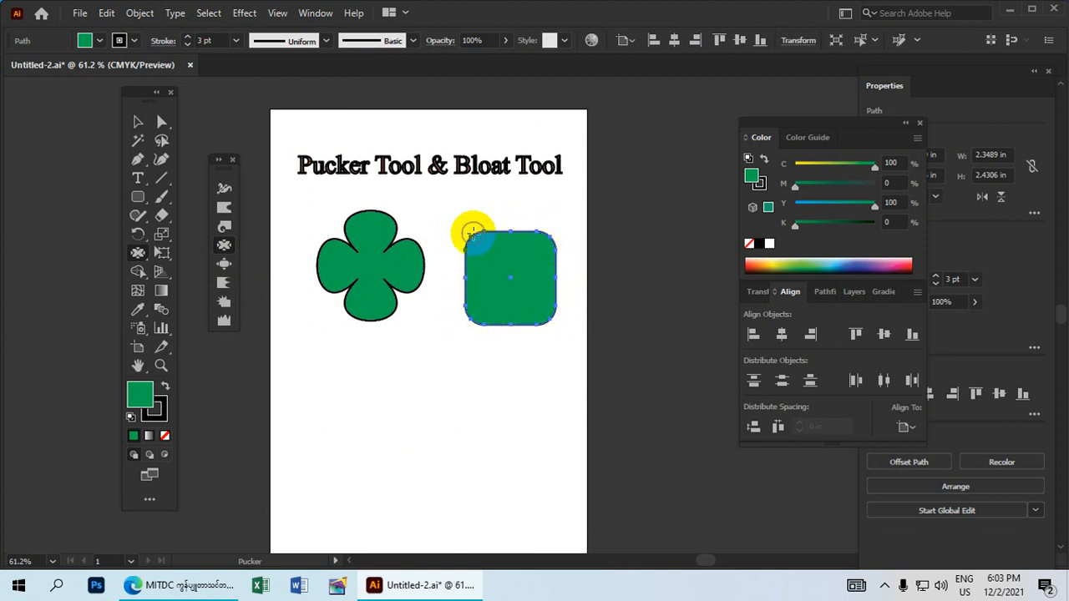
# Apply the Pucker & Bloat effect with 100% bloat to the rounded rectangle and change its fill to CMYK Red.
pyautogui.click(243, 13)
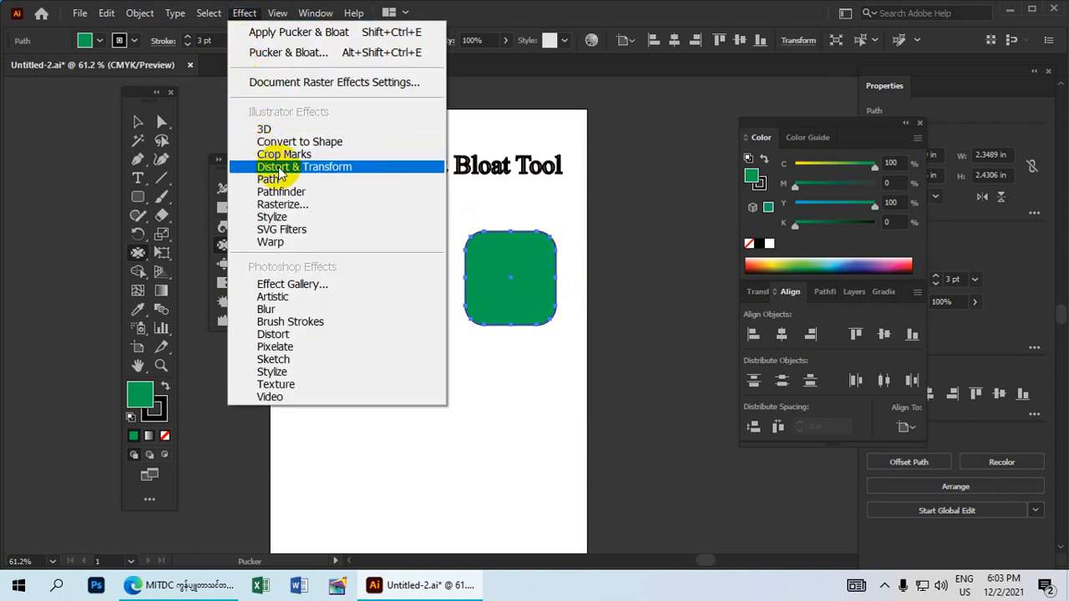
pyautogui.moveTo(282, 171)
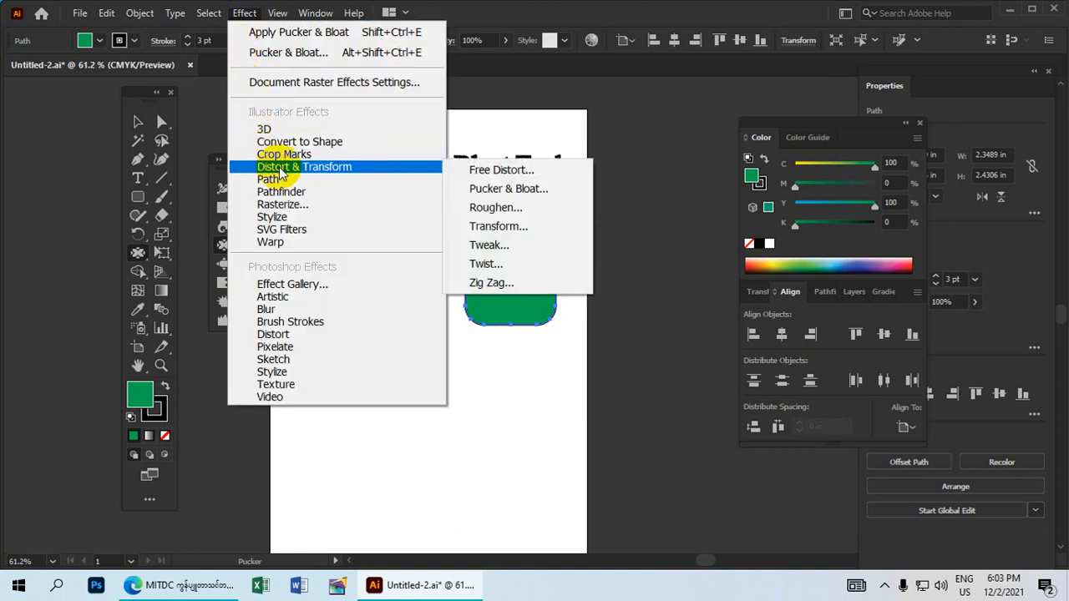
pyautogui.click(494, 189)
pyautogui.moveTo(537, 192); pyautogui.dragTo(528, 364)
pyautogui.moveTo(537, 404); pyautogui.dragTo(582, 405)
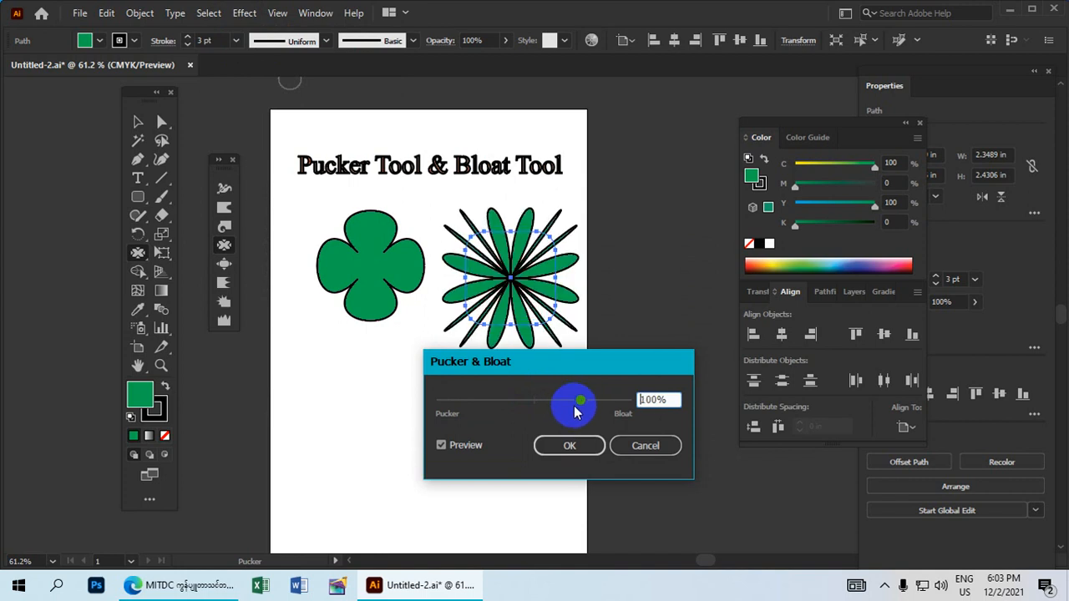
pyautogui.click(555, 444)
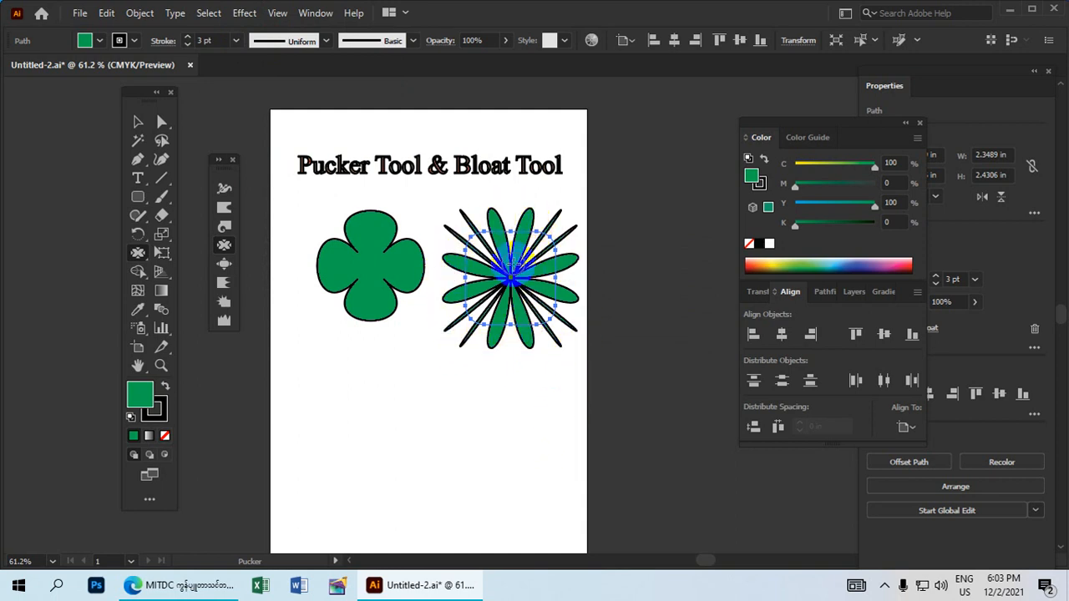
pyautogui.click(82, 42)
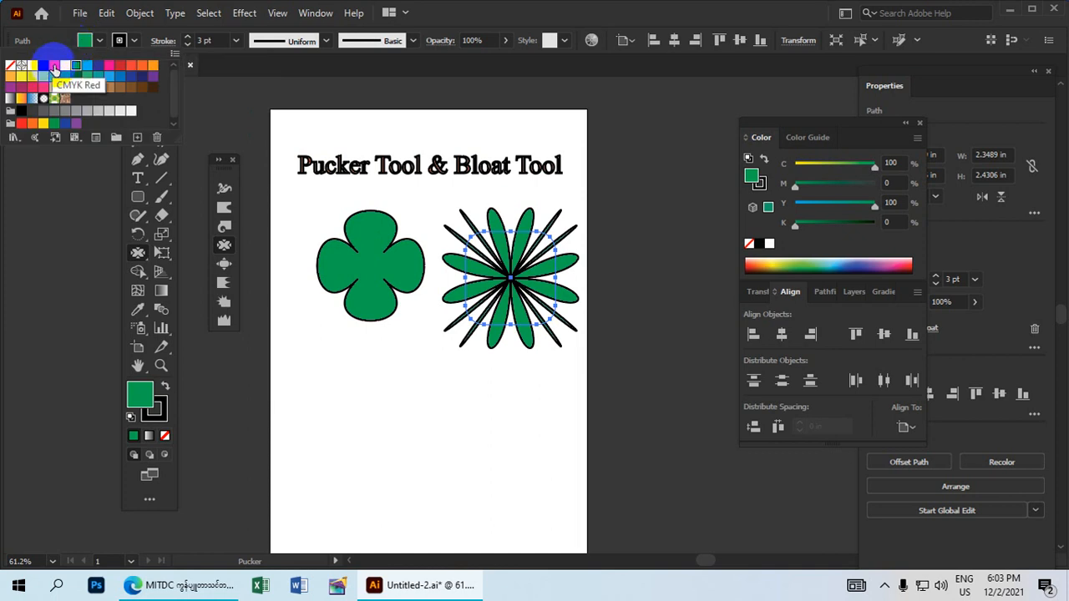
pyautogui.click(54, 67)
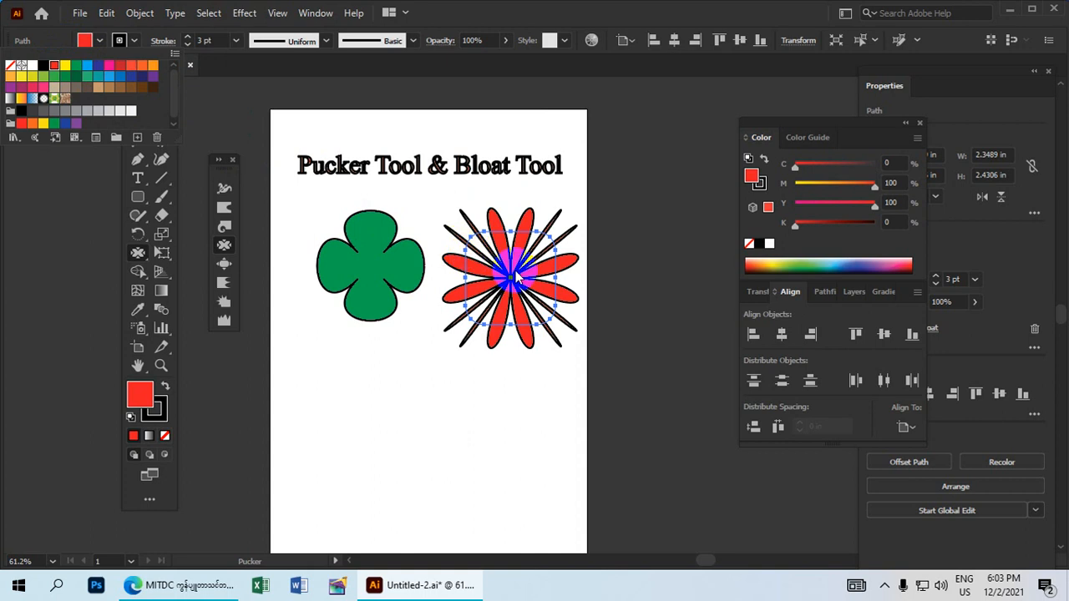
# Shrink and reposition both flowers beneath the title, scaling the green one to about 1.77 × 1.82 in.
pyautogui.click(136, 193)
pyautogui.click(139, 124)
pyautogui.moveTo(532, 272); pyautogui.dragTo(519, 248)
pyautogui.click(404, 256)
pyautogui.moveTo(411, 224); pyautogui.dragTo(404, 234)
pyautogui.moveTo(384, 258); pyautogui.dragTo(399, 251)
# Draw a green, nearly circular ellipse about 1.94 in wide and 1.96 in high below the green flower.
pyautogui.click(137, 203)
pyautogui.moveTo(142, 203); pyautogui.dragTo(211, 238)
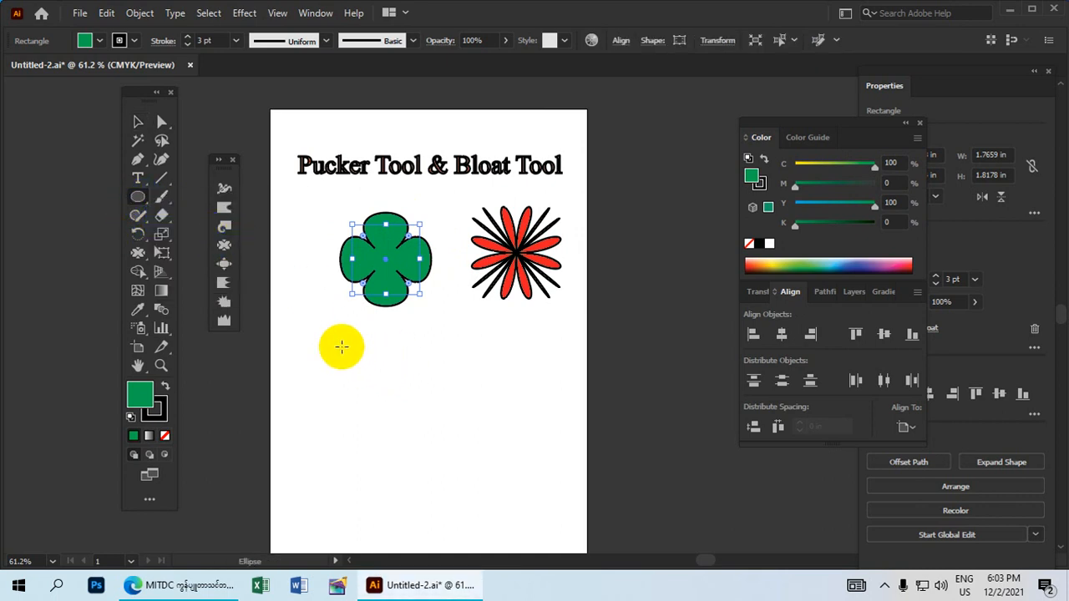
pyautogui.moveTo(357, 367); pyautogui.dragTo(433, 441)
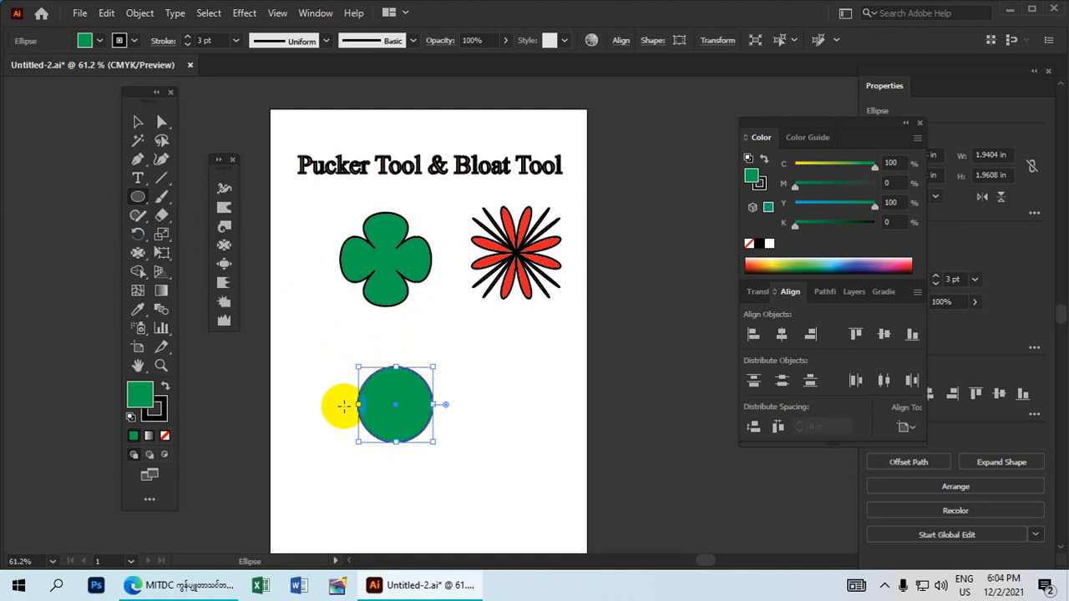
# Add anchor points to the green ellipse's path and activate the Pucker tool.
pyautogui.click(140, 14)
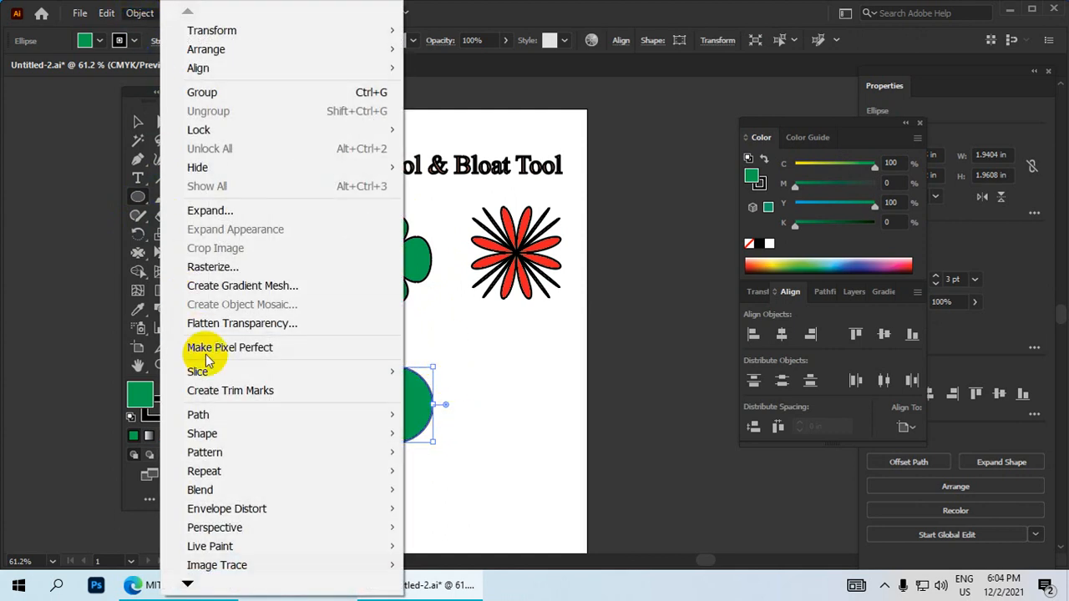
pyautogui.moveTo(236, 425)
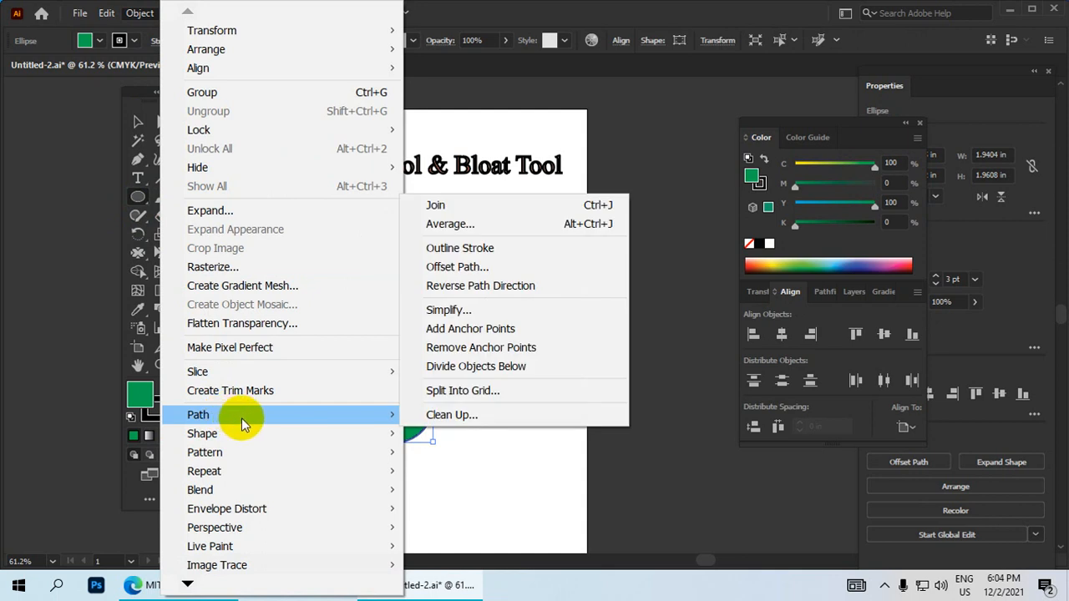
pyautogui.click(482, 334)
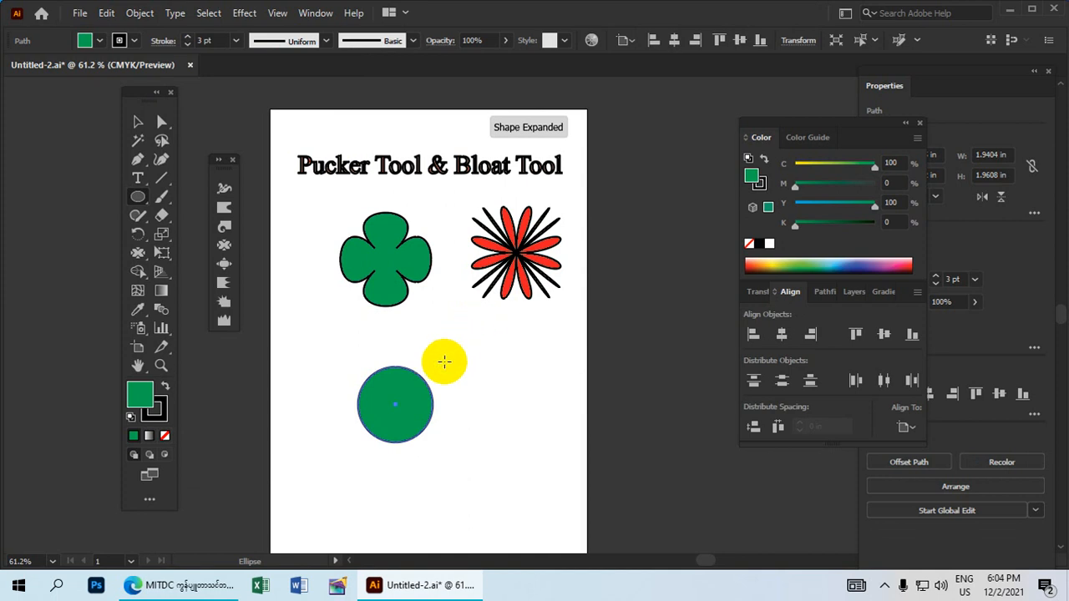
pyautogui.click(219, 245)
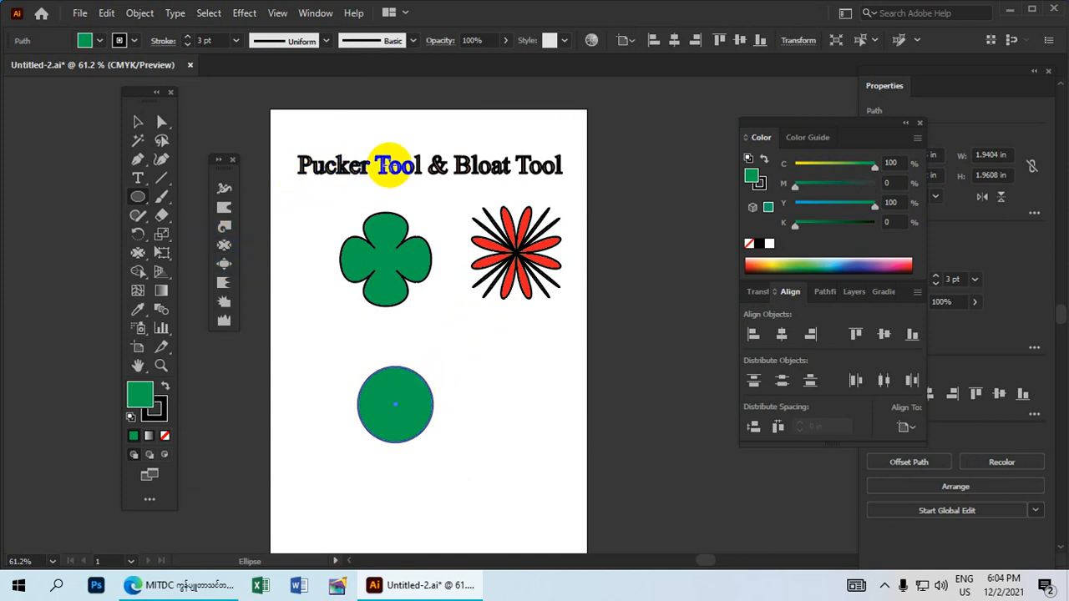
pyautogui.click(224, 247)
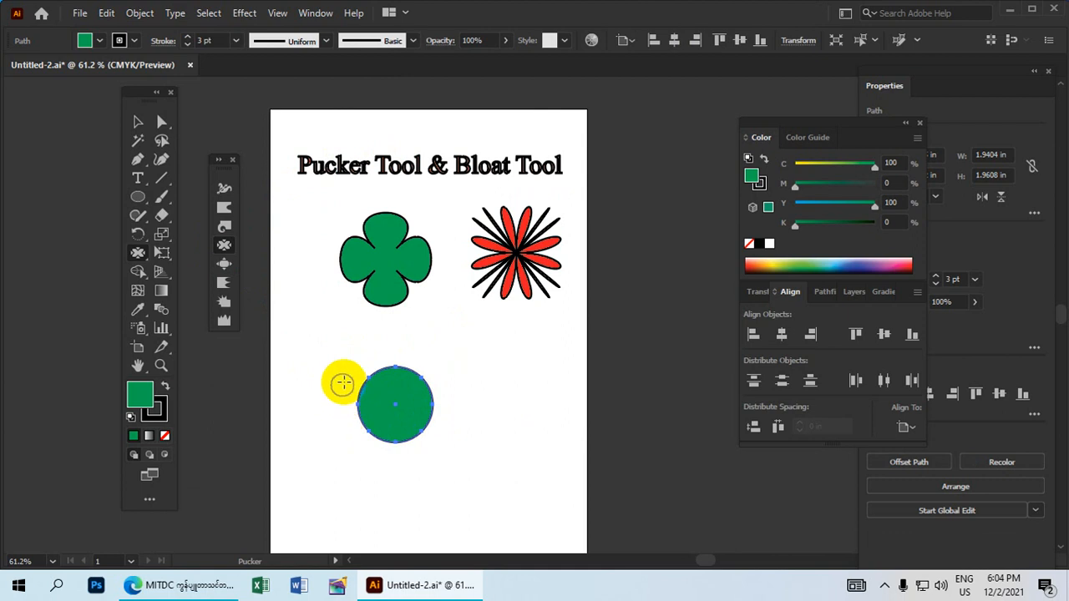
# Apply the Pucker & Bloat effect with about -68% pucker to the green circle and change its fill to CMYK Magenta.
pyautogui.click(244, 14)
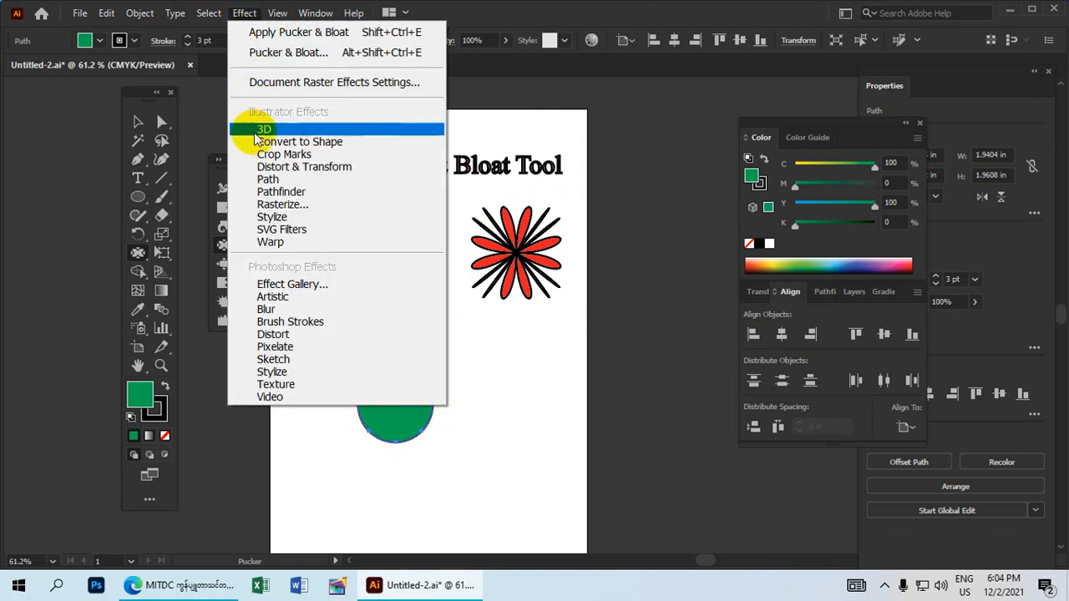
pyautogui.moveTo(302, 172)
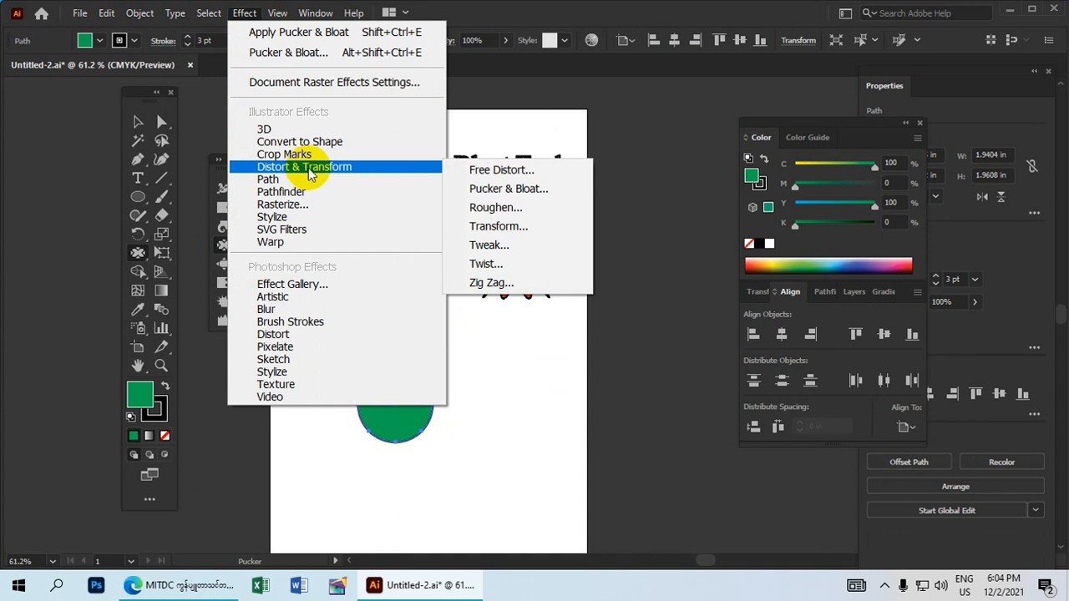
pyautogui.click(482, 198)
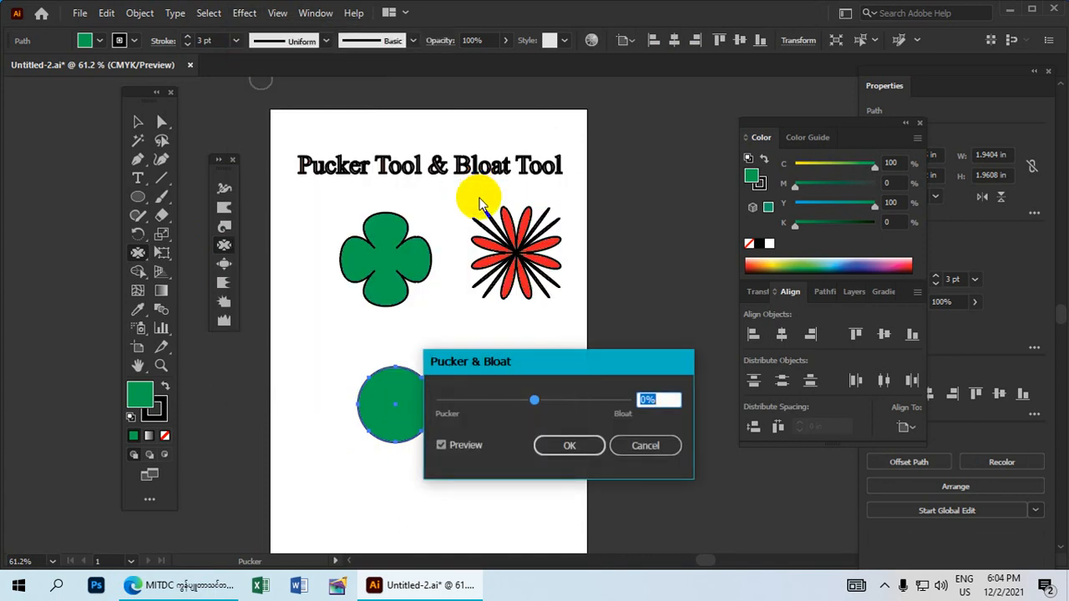
pyautogui.moveTo(543, 368); pyautogui.dragTo(535, 200)
pyautogui.moveTo(526, 235); pyautogui.dragTo(502, 248)
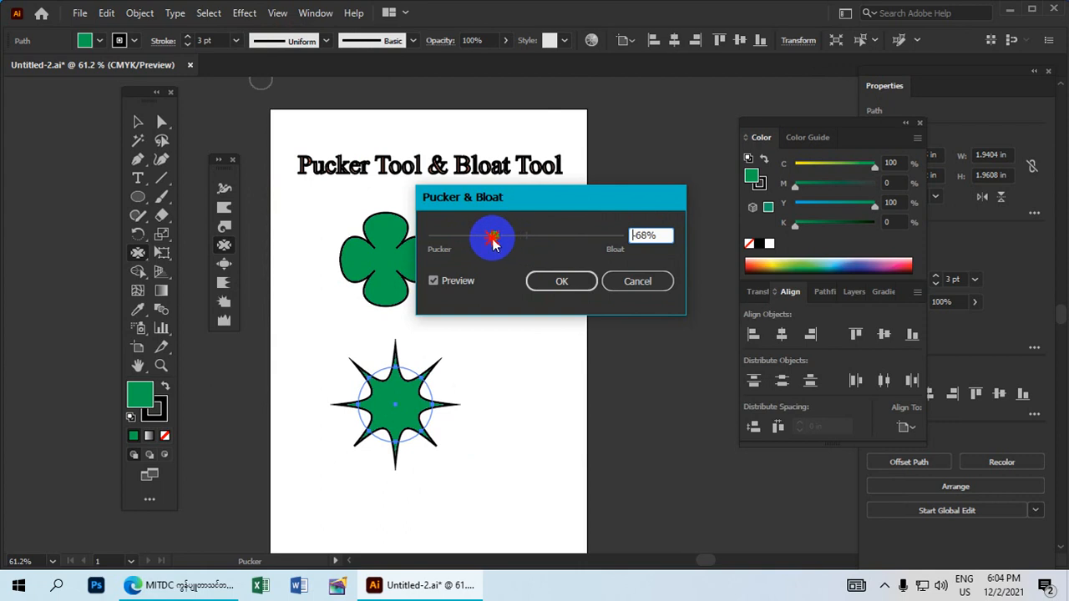
pyautogui.click(551, 283)
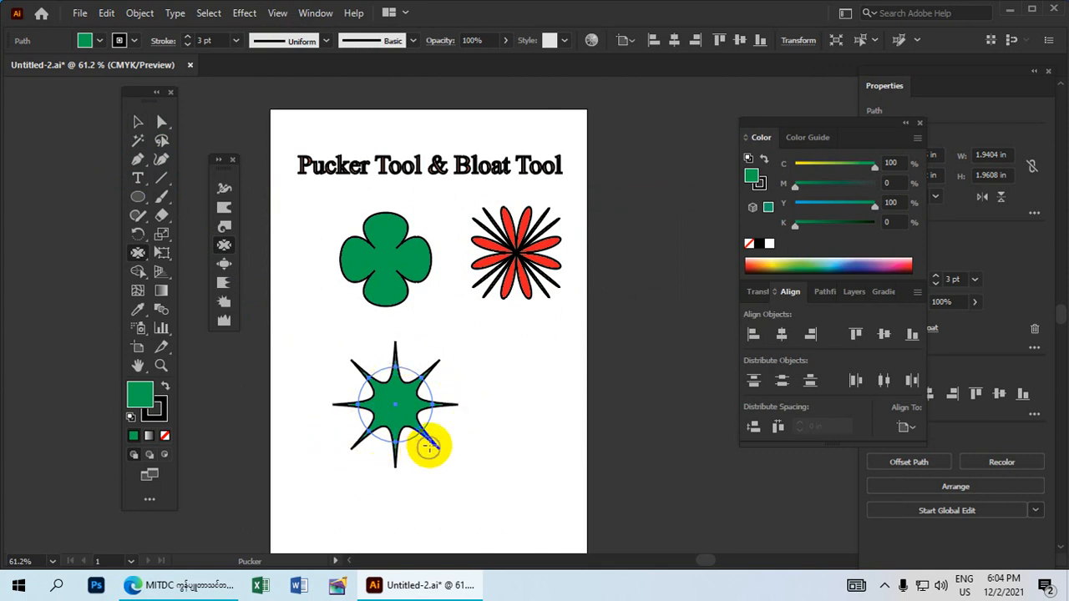
pyautogui.click(85, 40)
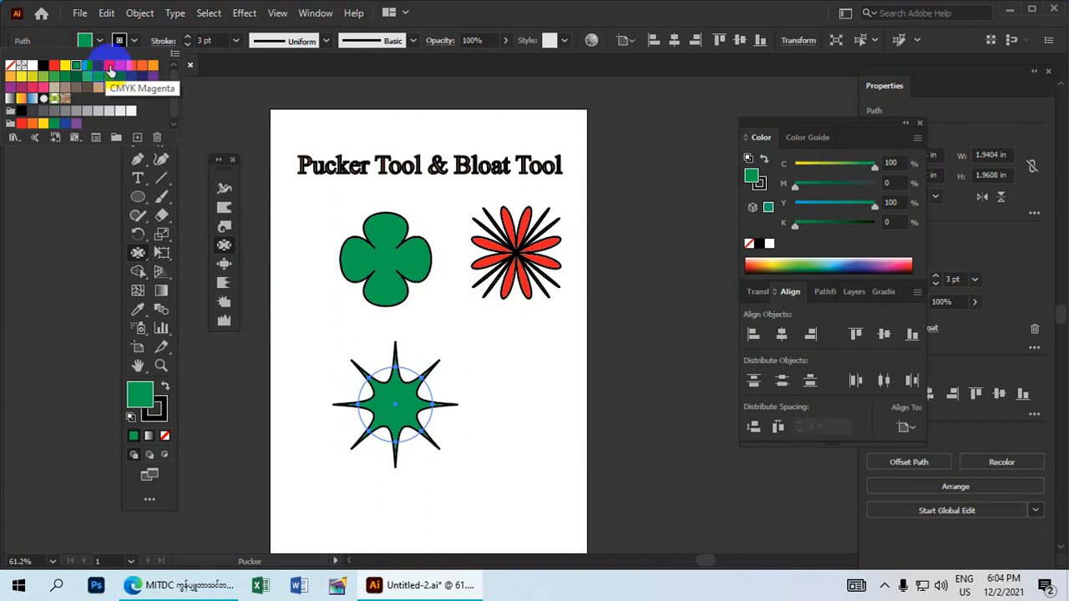
pyautogui.click(109, 67)
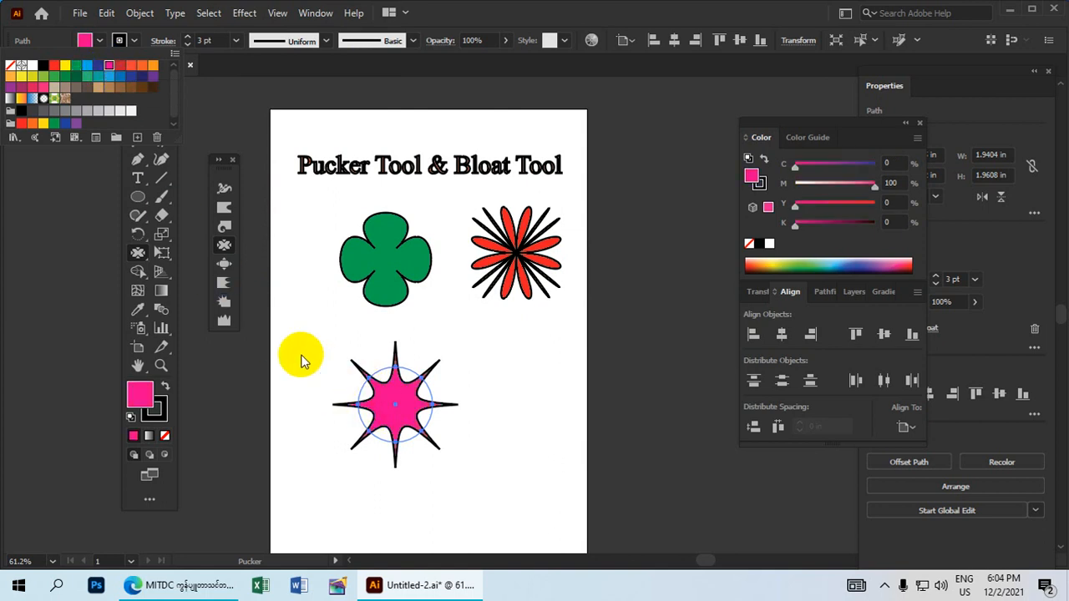
# Draw a small magenta circle about 0.74 in in diameter at the centre of the magenta star.
pyautogui.click(147, 264)
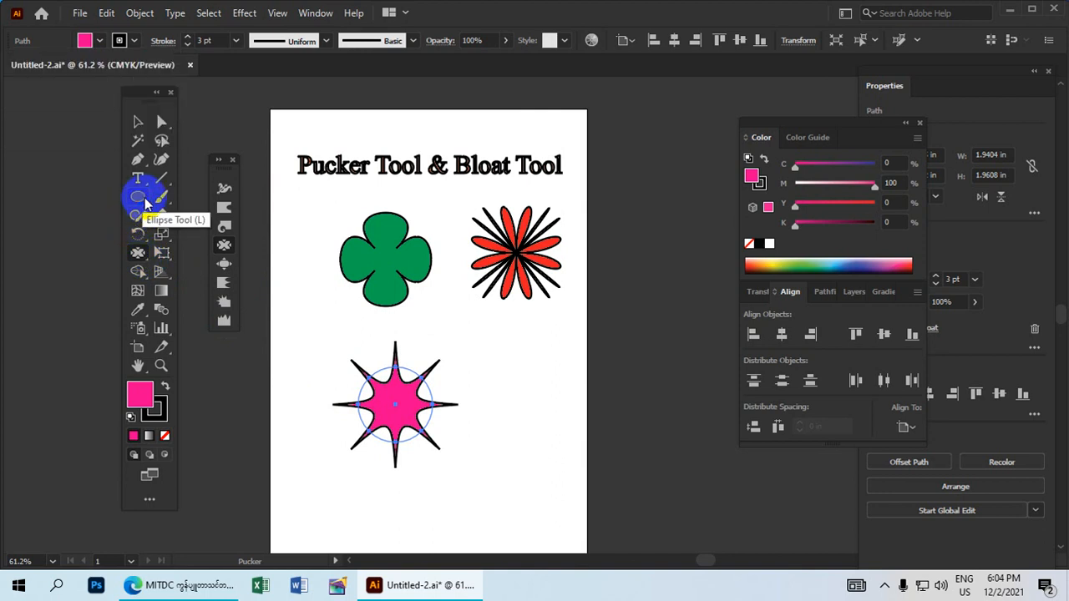
pyautogui.moveTo(335, 392); pyautogui.dragTo(384, 403)
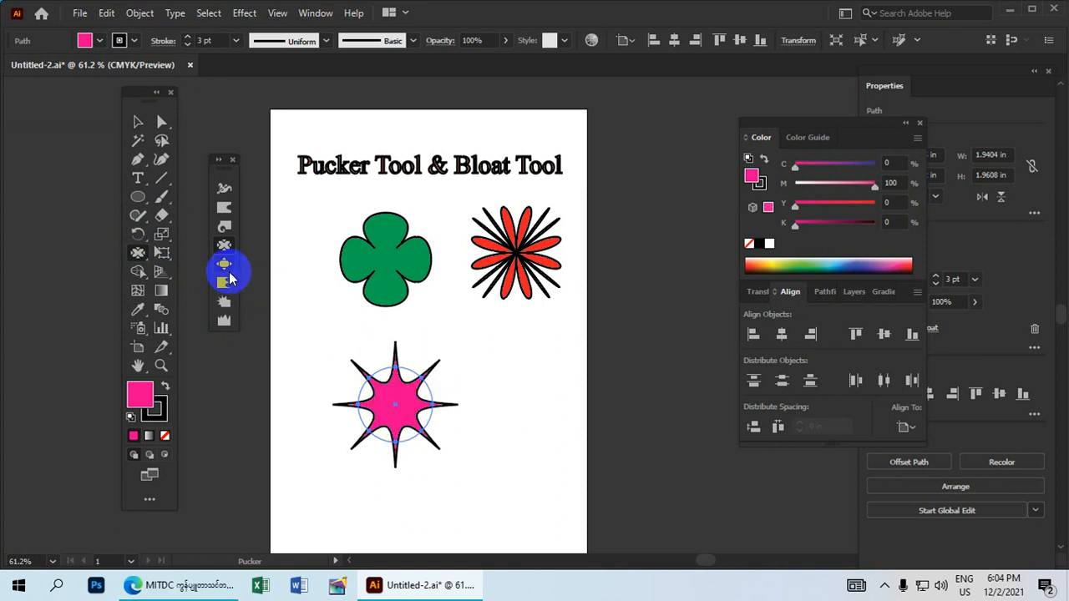
pyautogui.click(138, 199)
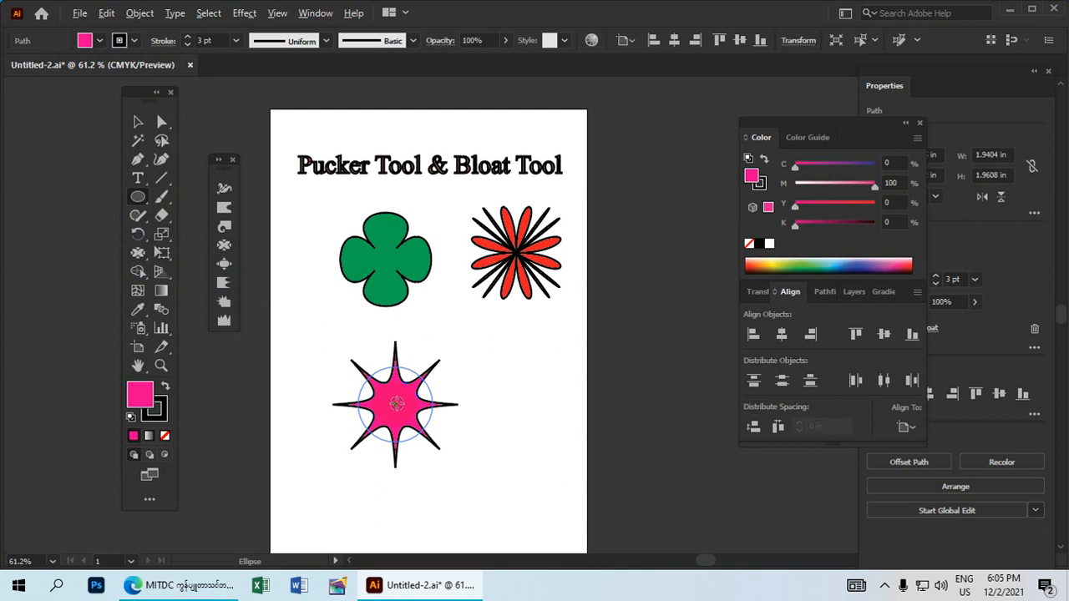
pyautogui.moveTo(408, 415); pyautogui.dragTo(412, 417)
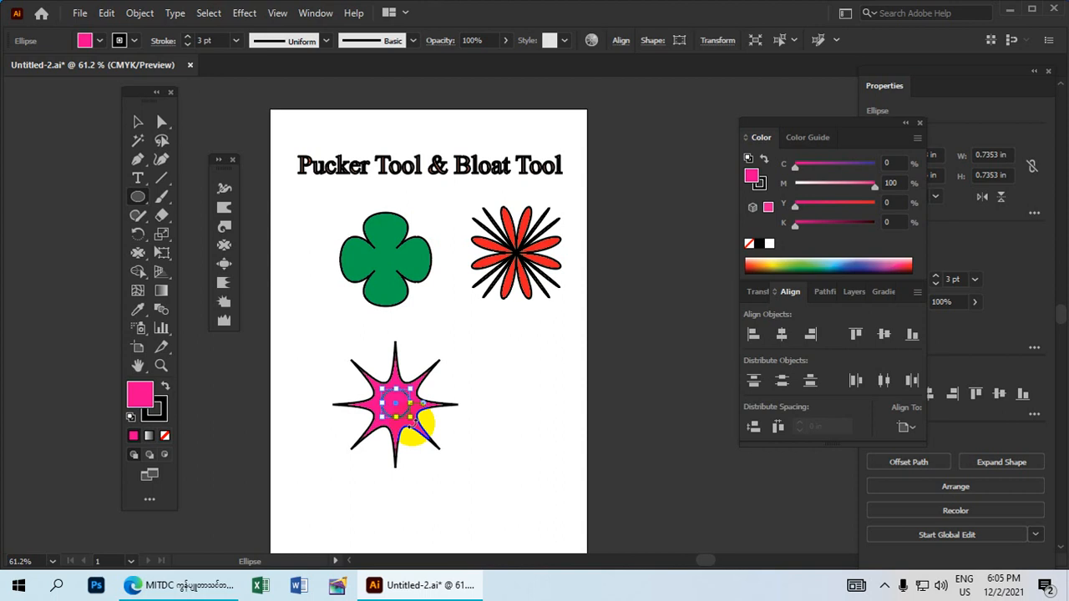
# Apply the Pucker & Bloat effect with about -50% pucker to the small centre circle and change its fill to CMYK Yellow.
pyautogui.click(243, 13)
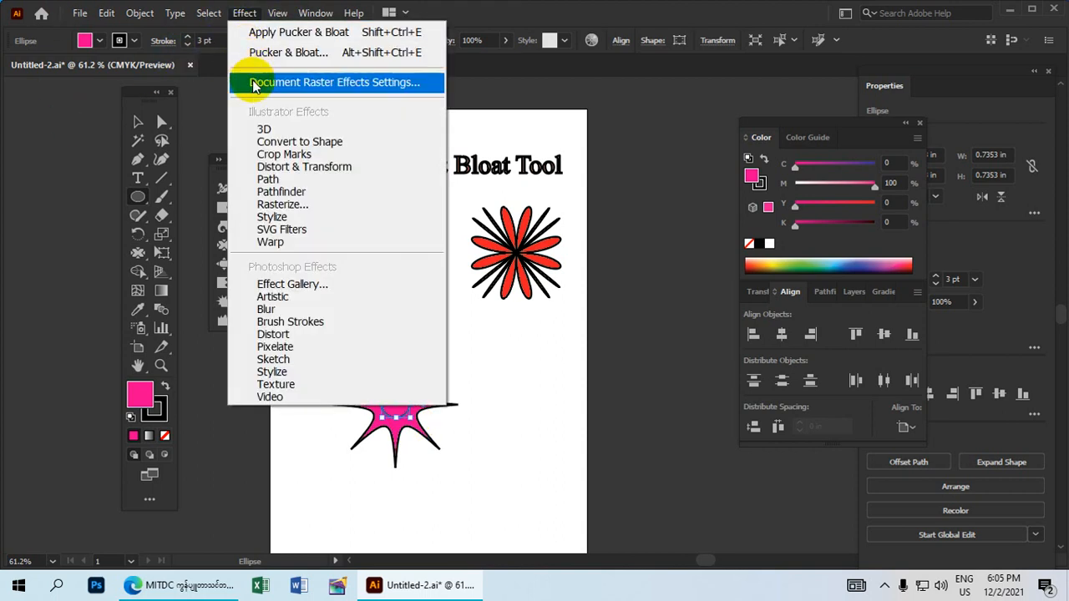
pyautogui.moveTo(265, 170)
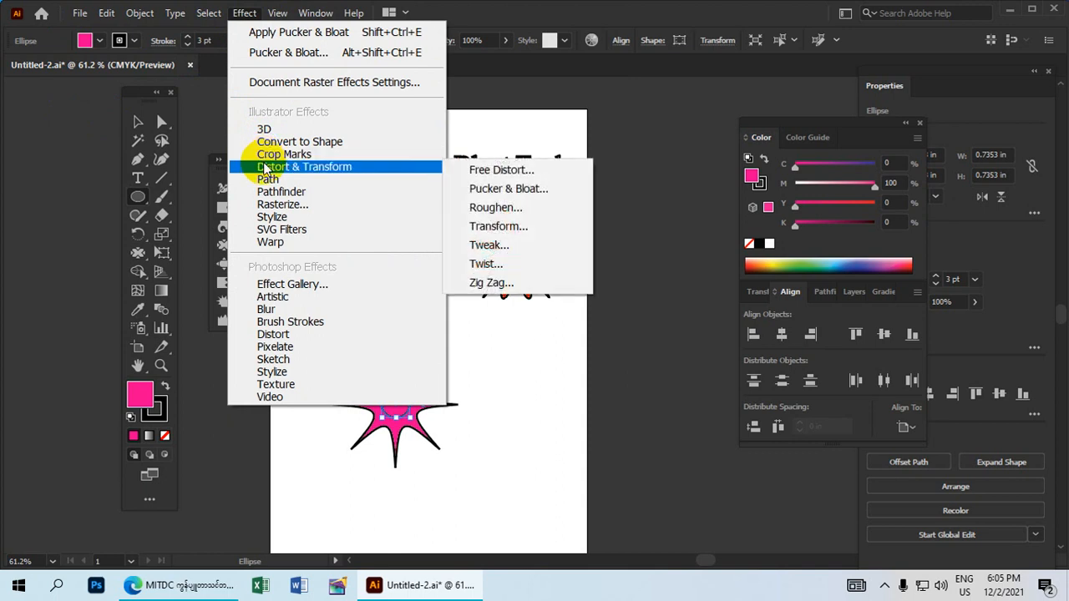
pyautogui.click(492, 189)
pyautogui.moveTo(501, 201); pyautogui.dragTo(480, 140)
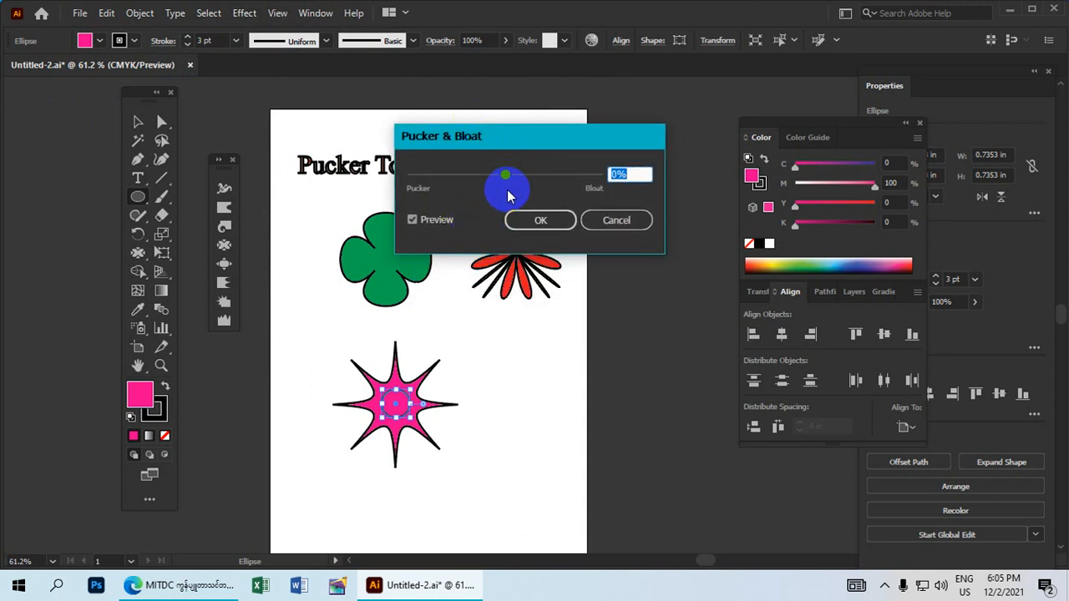
pyautogui.moveTo(511, 182); pyautogui.dragTo(478, 177)
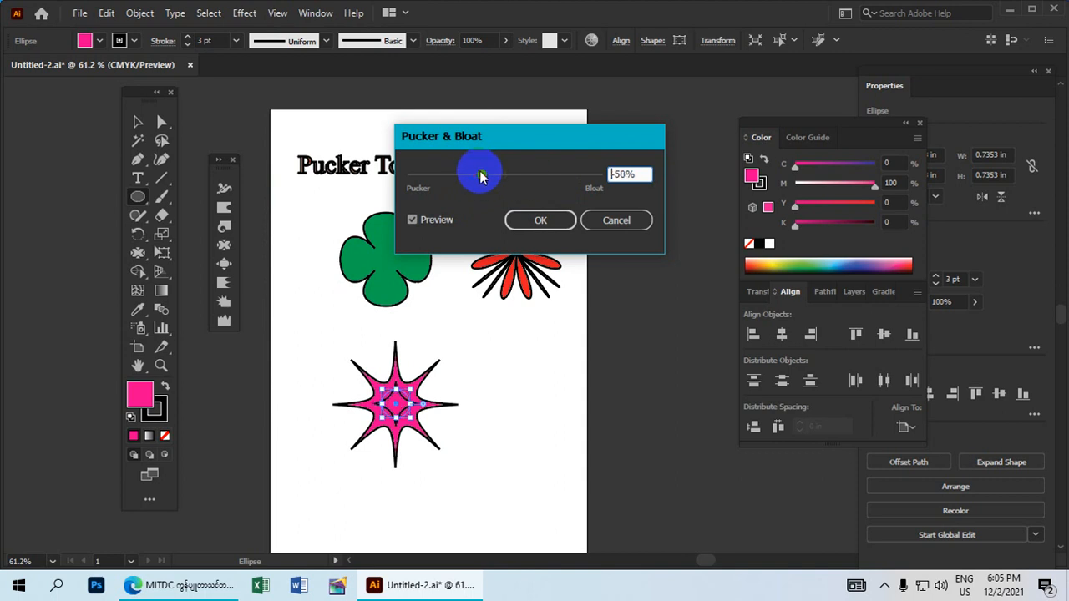
pyautogui.click(527, 218)
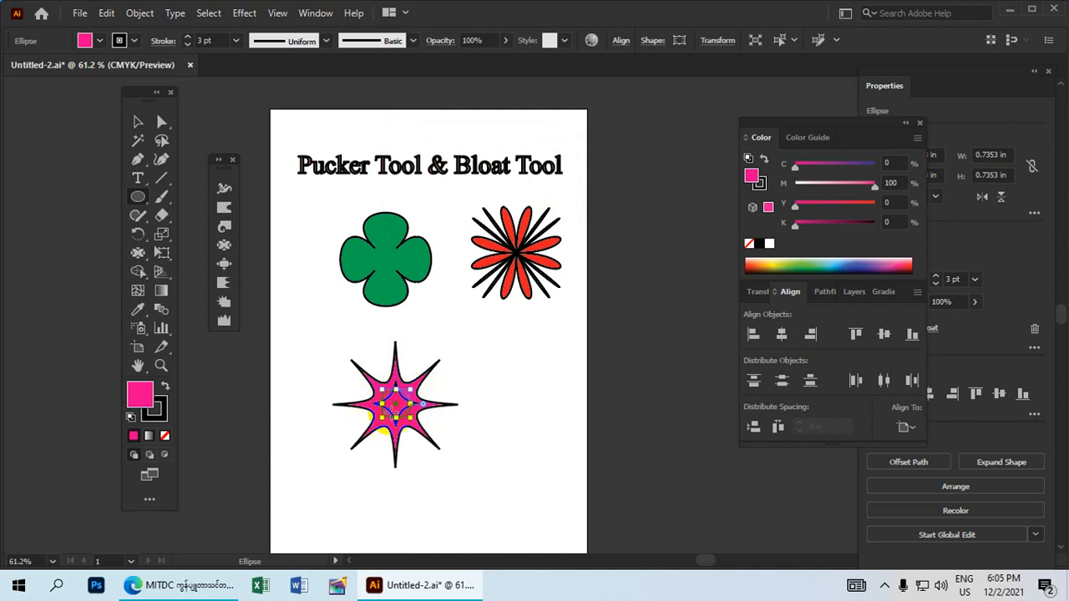
pyautogui.click(83, 41)
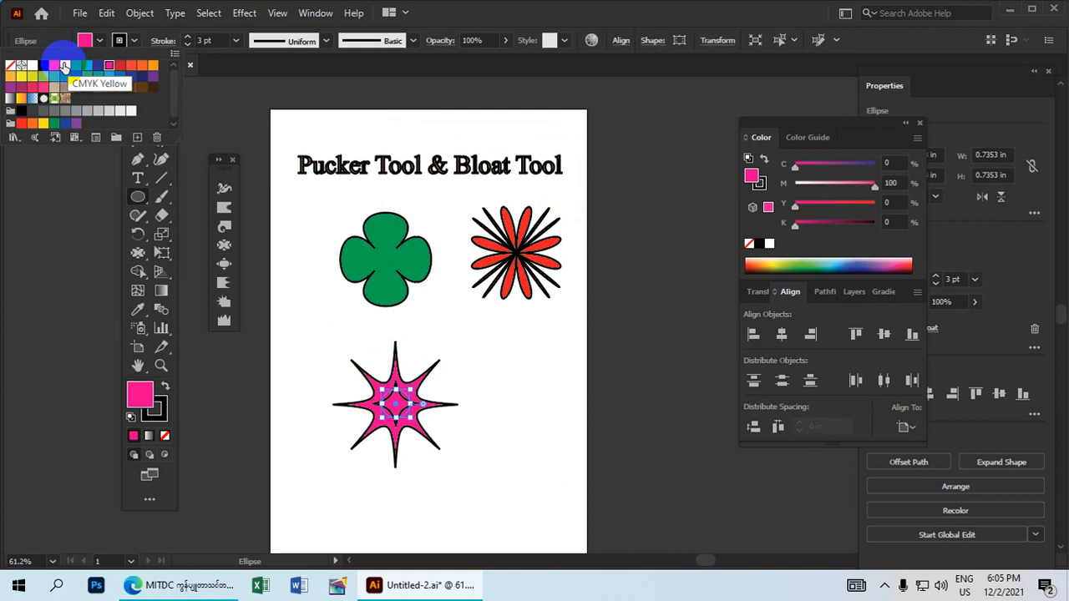
pyautogui.click(64, 70)
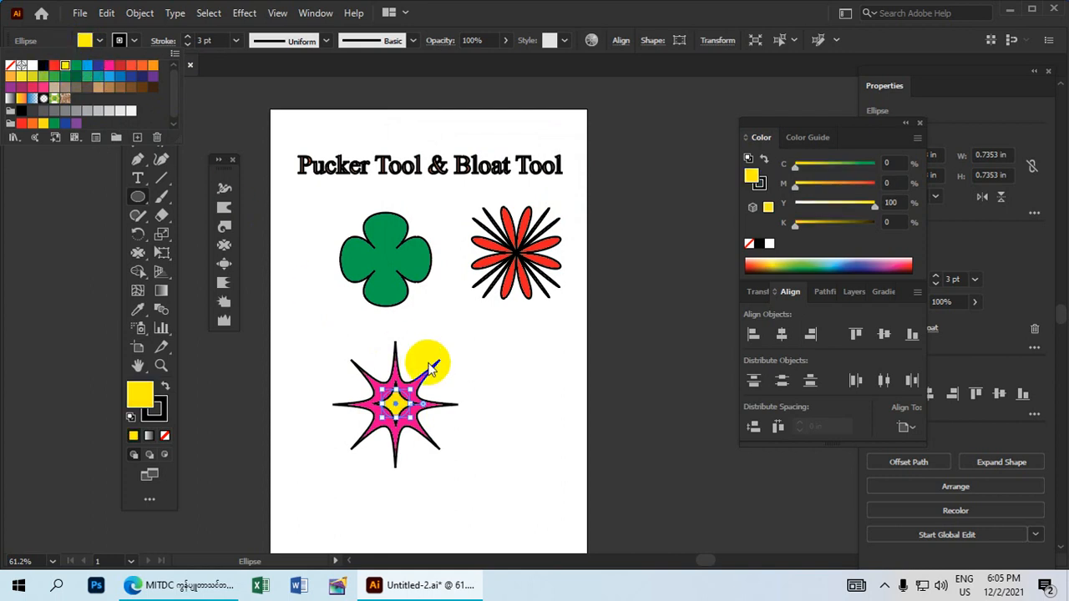
# Group the magenta star with its yellow centre shape.
pyautogui.click(135, 162)
pyautogui.click(138, 122)
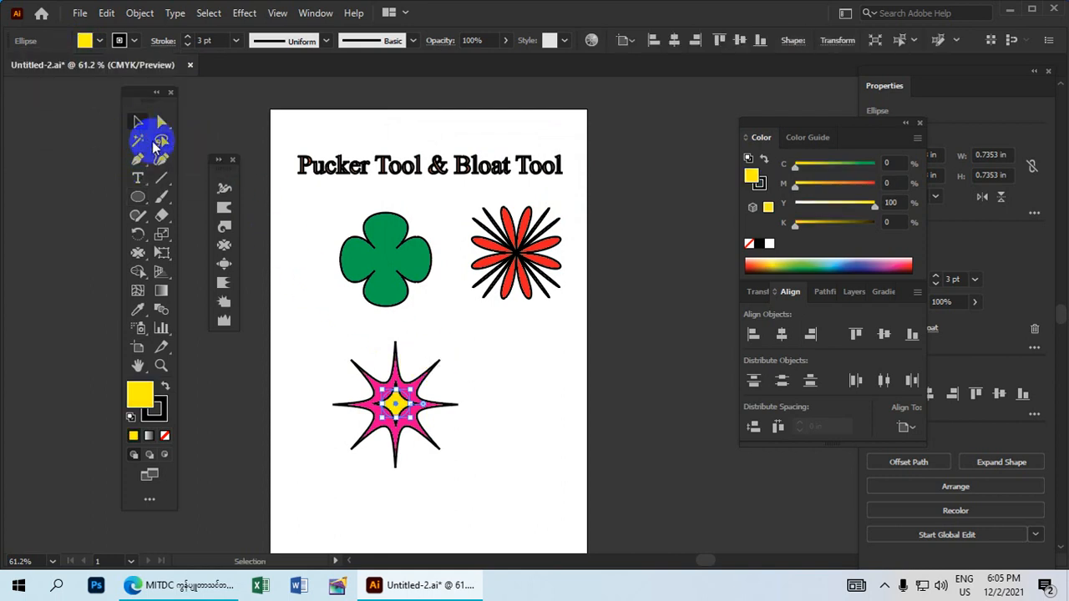
pyautogui.click(487, 401)
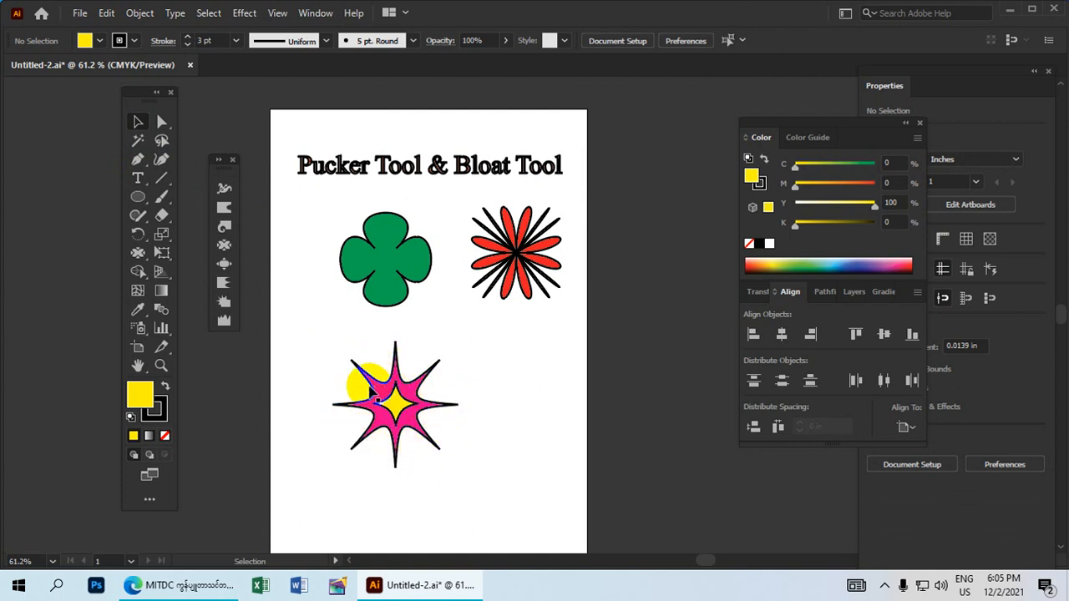
pyautogui.moveTo(475, 494); pyautogui.dragTo(345, 360)
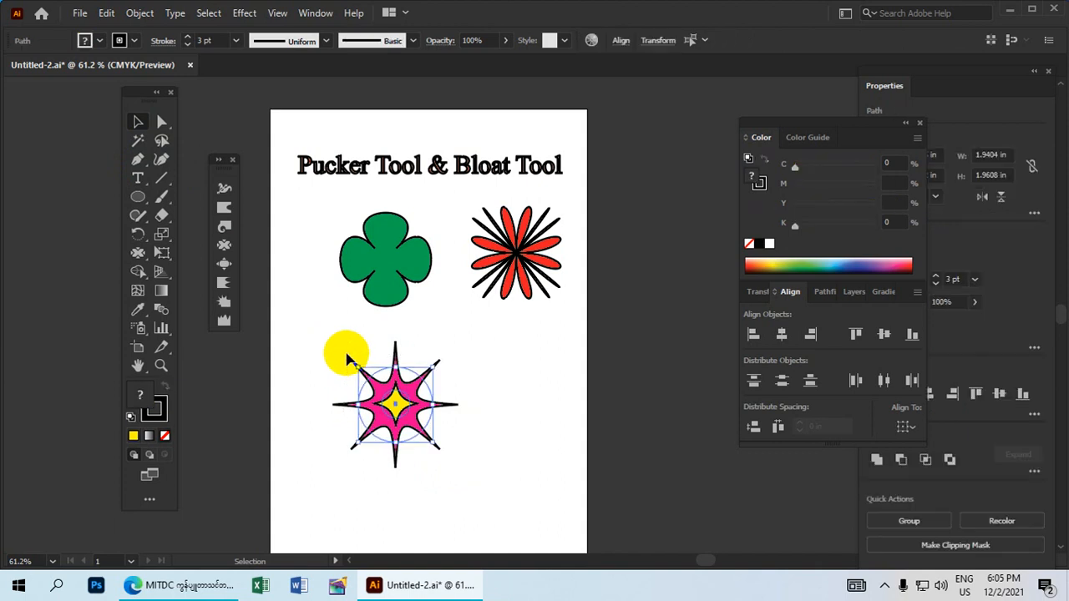
pyautogui.hotkey('ctrl', 'g')
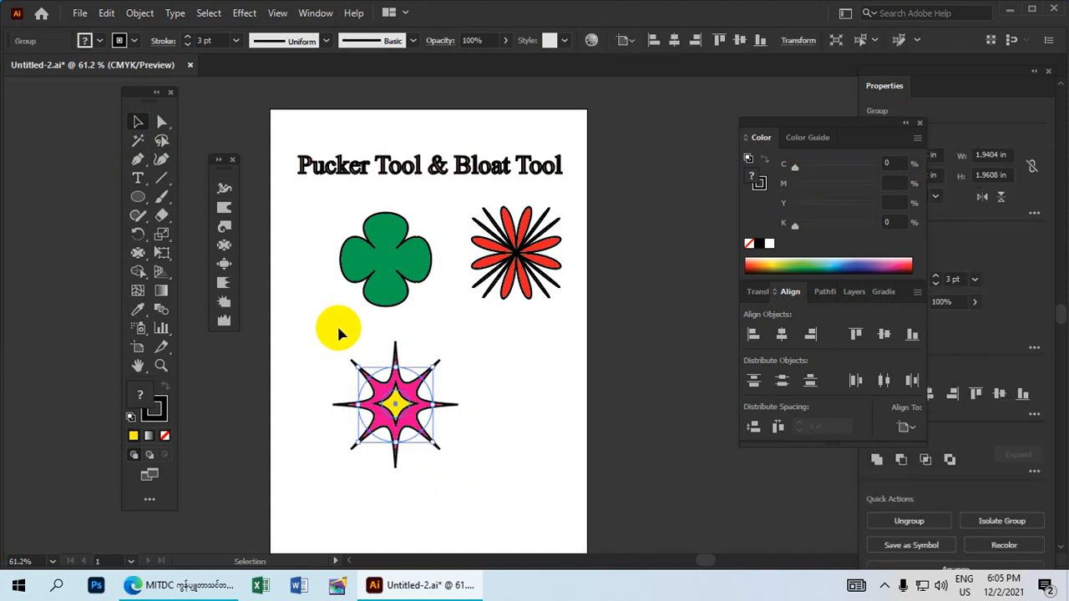
# Move the star and both flowers closer beneath the title and scale the green flower to about 1.43 × 1.47 in.
pyautogui.click(149, 125)
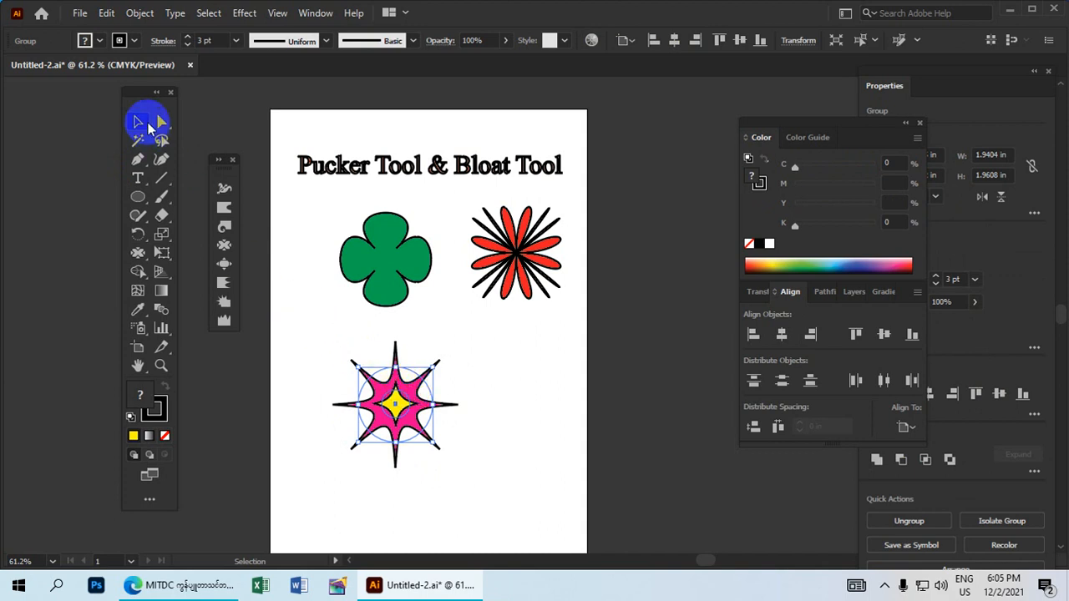
pyautogui.moveTo(425, 405); pyautogui.dragTo(518, 343)
pyautogui.moveTo(411, 255); pyautogui.dragTo(392, 219)
pyautogui.moveTo(531, 254); pyautogui.dragTo(493, 239)
pyautogui.moveTo(516, 351); pyautogui.dragTo(403, 327)
pyautogui.moveTo(368, 225); pyautogui.dragTo(358, 244)
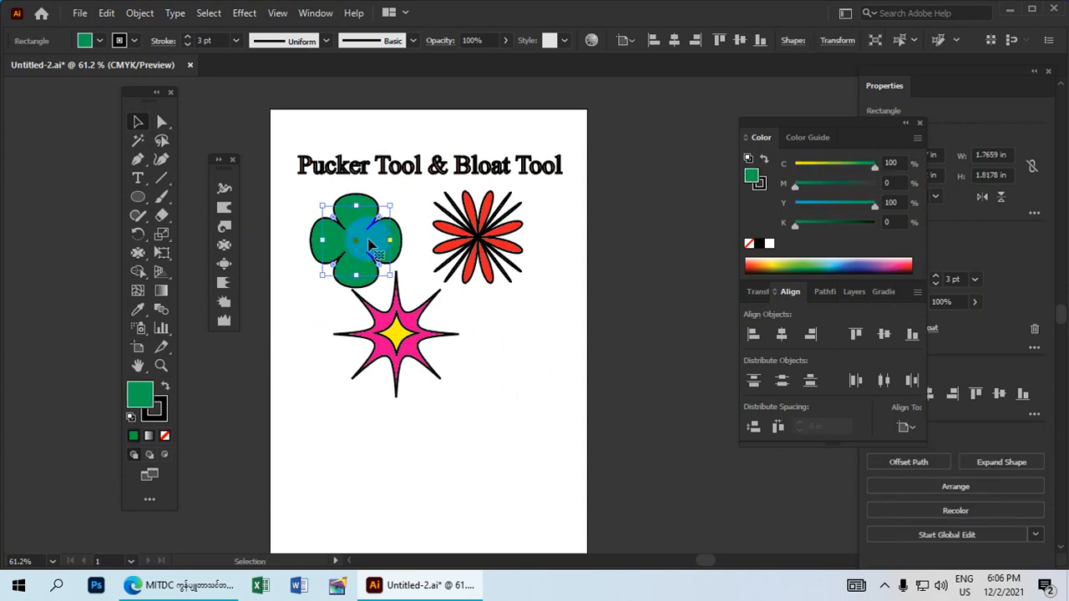
pyautogui.moveTo(389, 205); pyautogui.dragTo(382, 226)
pyautogui.click(85, 46)
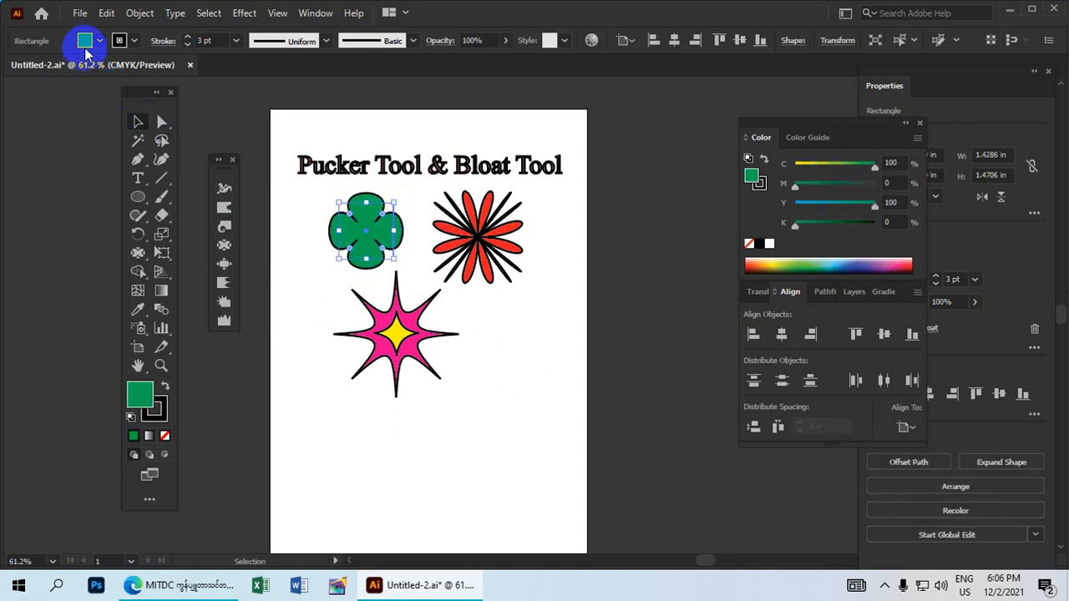
# Draw a green hexagon about 2.12 in wide and 1.84 in high beside the magenta star.
pyautogui.click(139, 198)
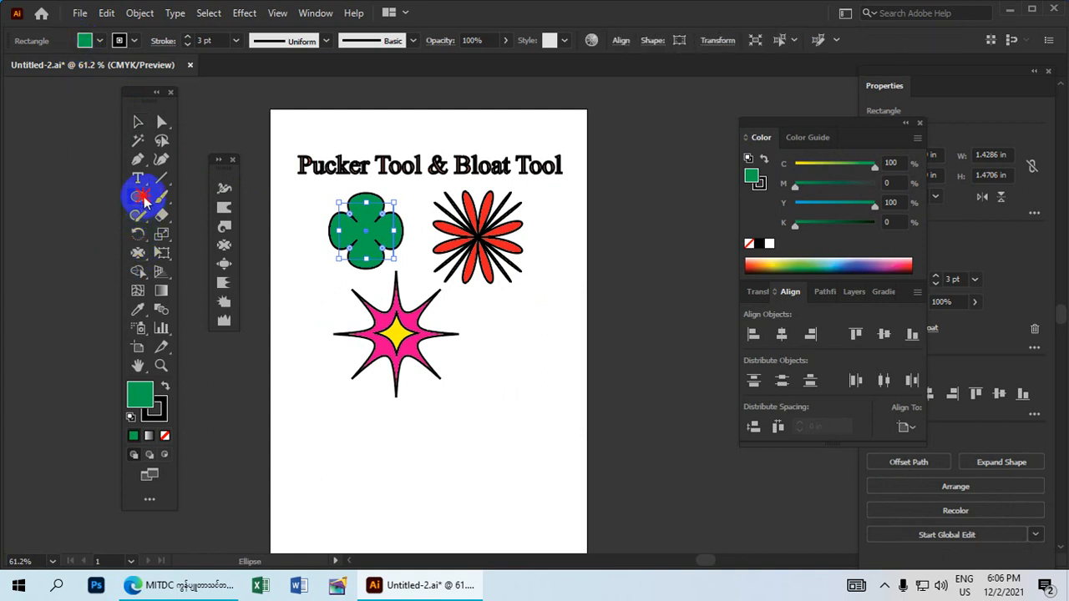
pyautogui.moveTo(146, 204); pyautogui.dragTo(206, 261)
pyautogui.moveTo(460, 401); pyautogui.dragTo(400, 245)
pyautogui.moveTo(425, 198); pyautogui.dragTo(443, 238)
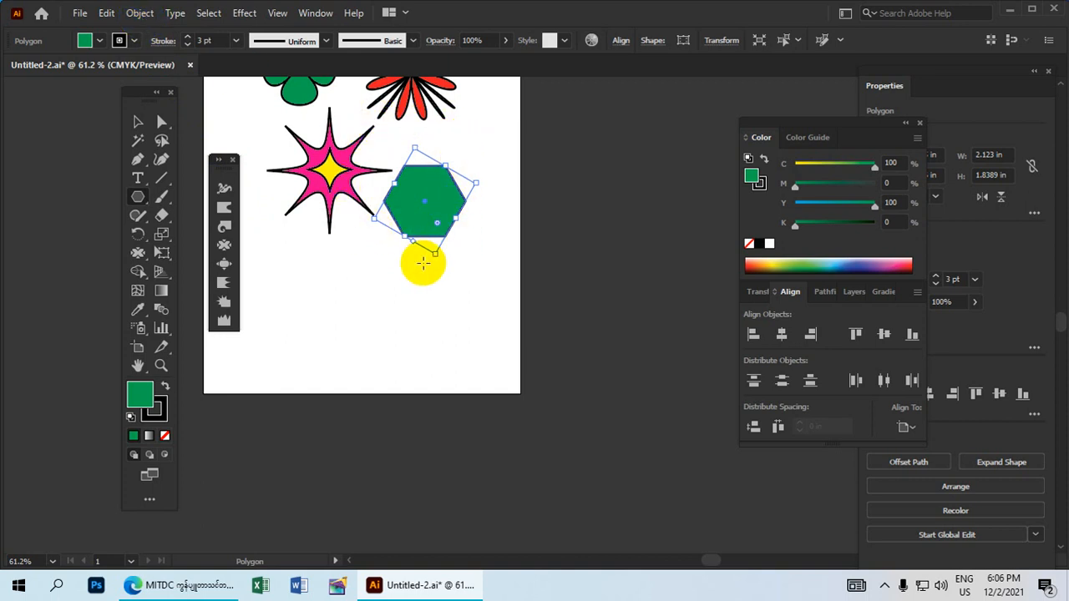
# Apply the Pucker & Bloat effect with 140% bloat to the hexagon and change its fill to CMYK Blue.
pyautogui.click(245, 16)
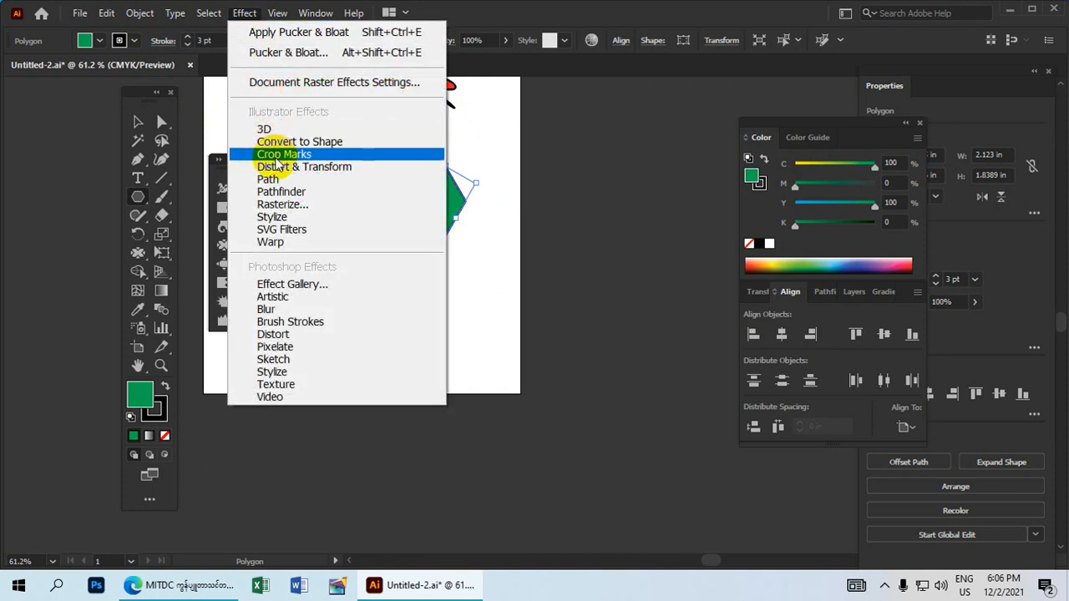
pyautogui.moveTo(290, 169)
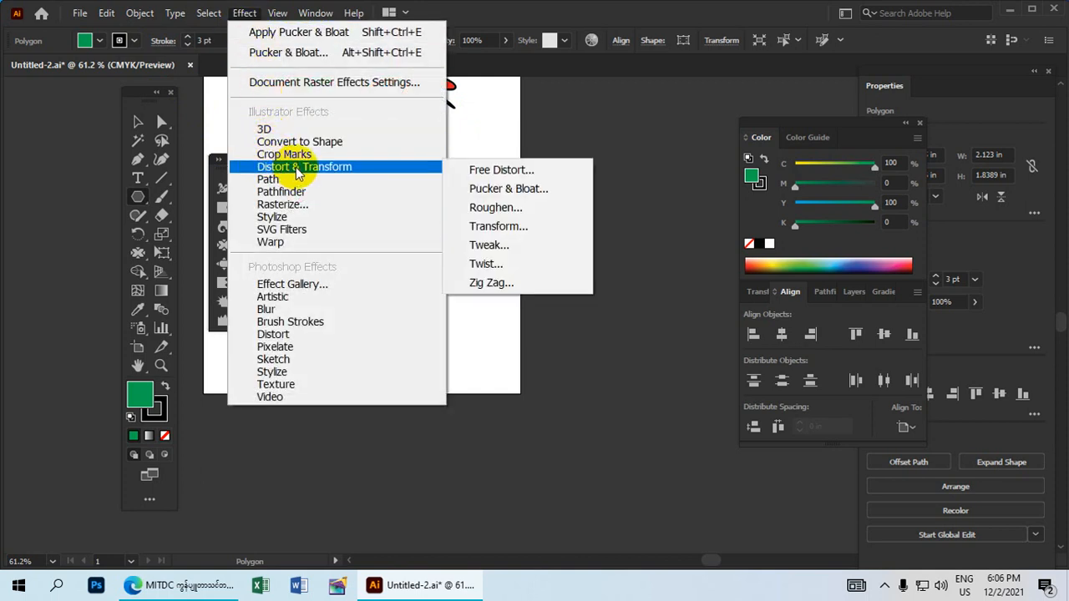
pyautogui.click(523, 190)
pyautogui.moveTo(501, 203); pyautogui.dragTo(604, 337)
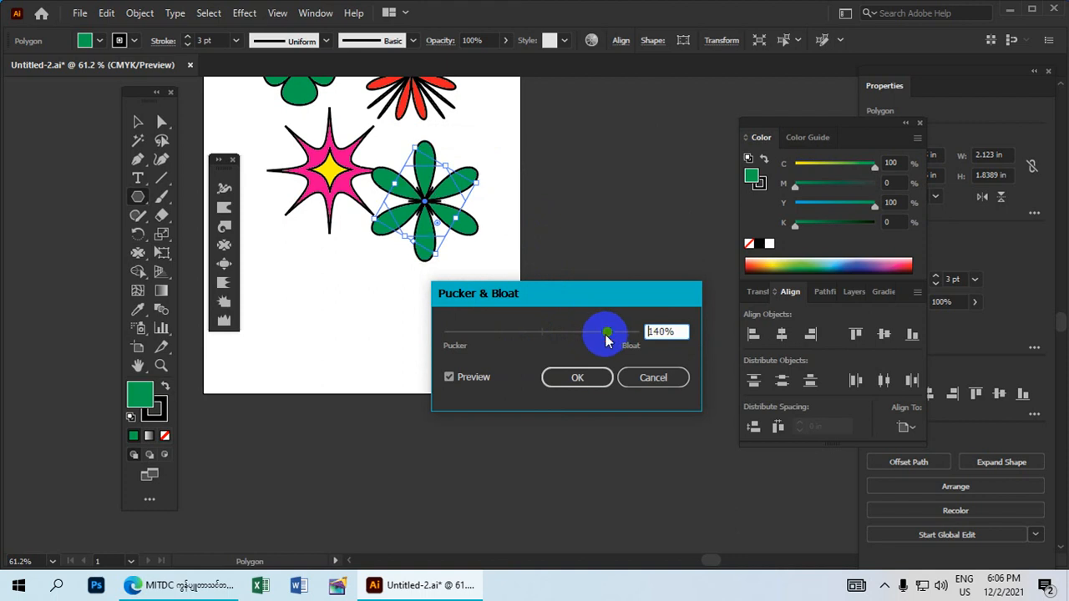
pyautogui.click(566, 376)
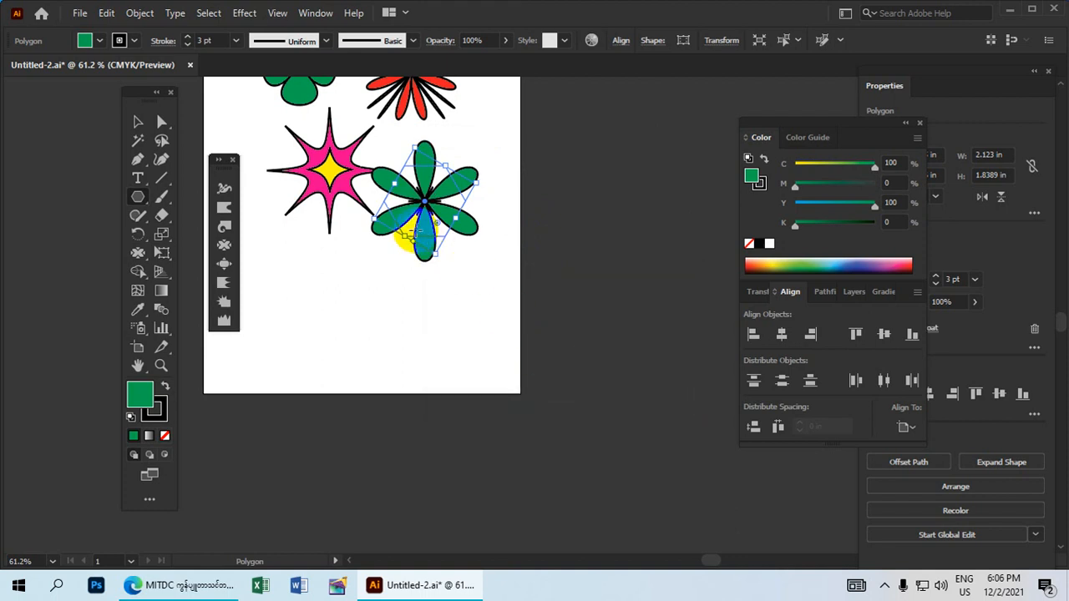
pyautogui.click(81, 40)
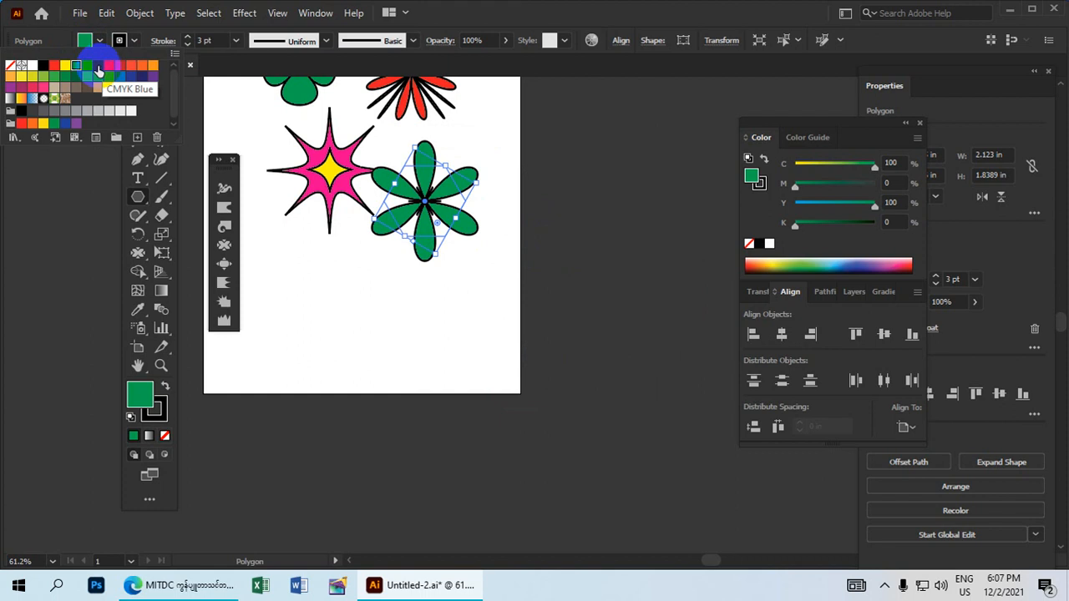
pyautogui.click(97, 71)
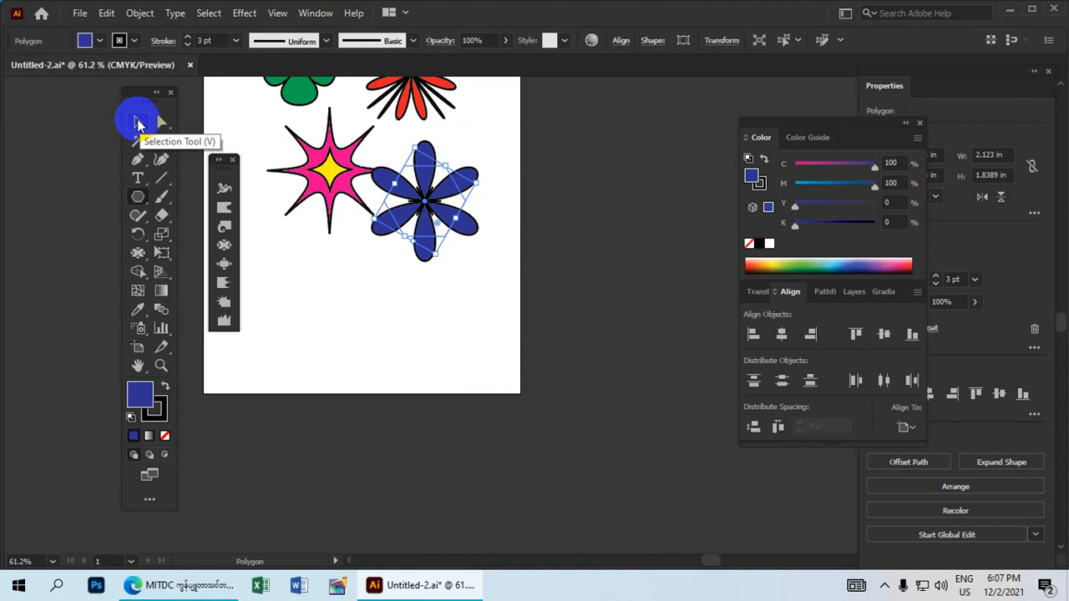
# Move the blue flower farther from the magenta star, level with it and beneath the red flower.
pyautogui.click(138, 123)
pyautogui.moveTo(446, 206); pyautogui.dragTo(482, 178)
pyautogui.press('space')
pyautogui.moveTo(423, 250); pyautogui.dragTo(438, 341)
pyautogui.moveTo(496, 281); pyautogui.dragTo(505, 284)
pyautogui.press('space')
pyautogui.moveTo(409, 321); pyautogui.dragTo(428, 290)
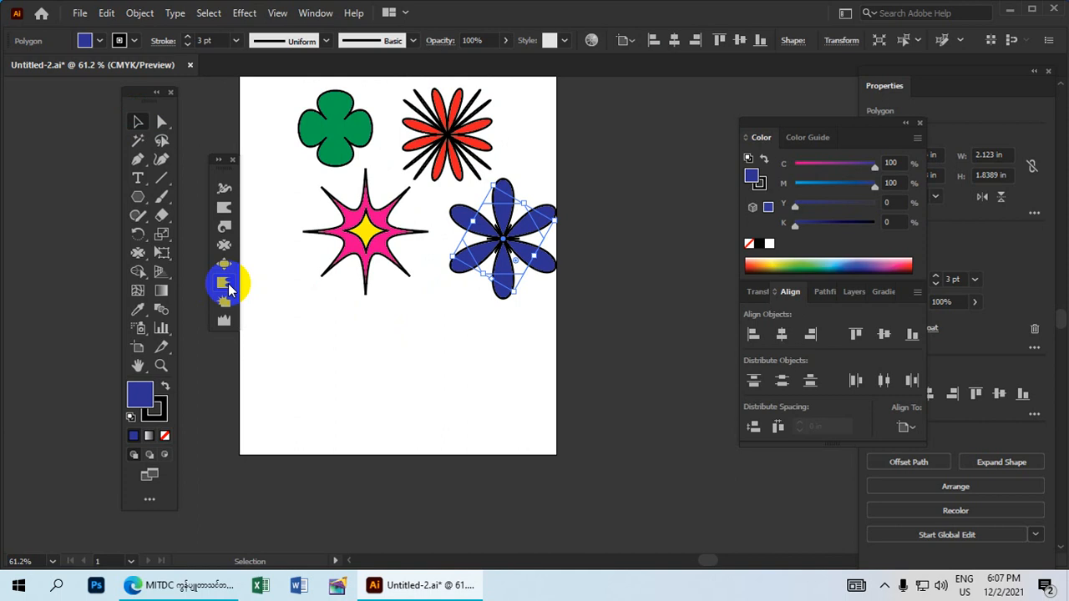
pyautogui.press('space')
pyautogui.moveTo(427, 227); pyautogui.dragTo(440, 298)
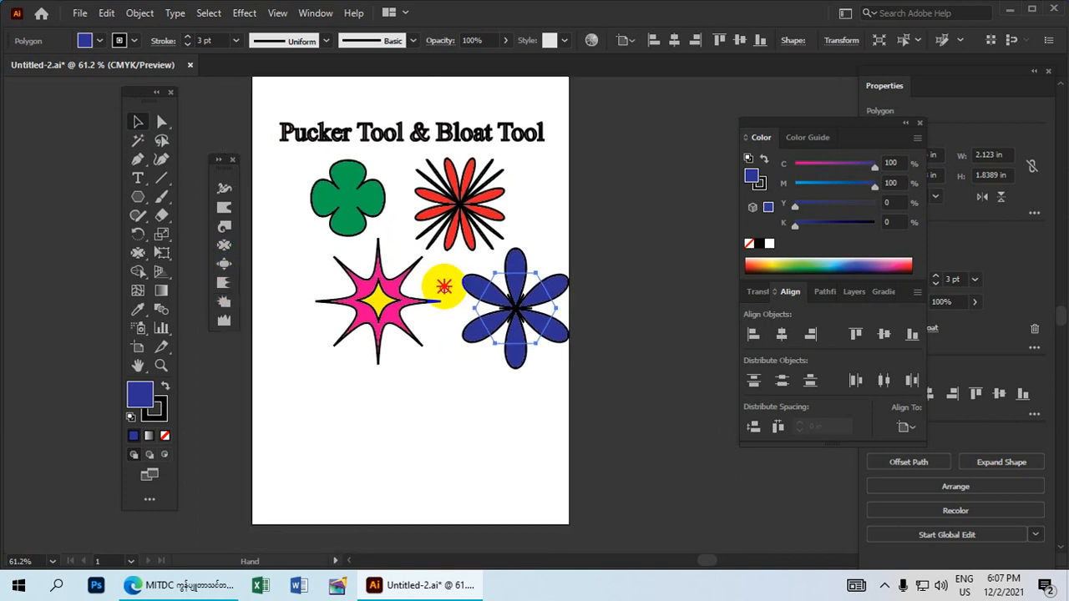
# Draw a five-pointed blue star about 3.28 in wide and 3.12 in high beneath the magenta star.
pyautogui.click(146, 204)
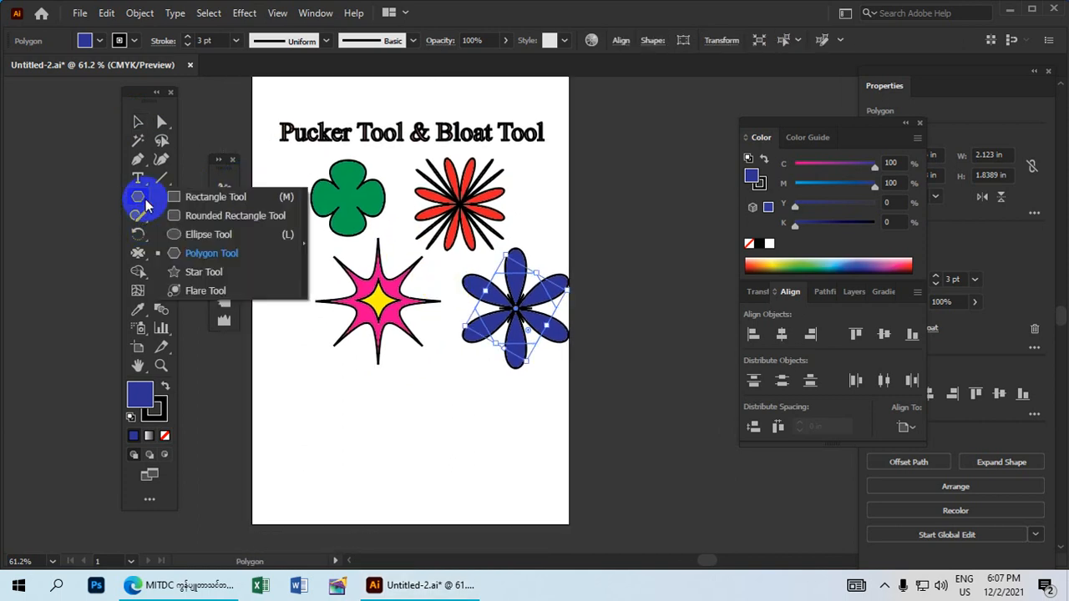
pyautogui.click(216, 274)
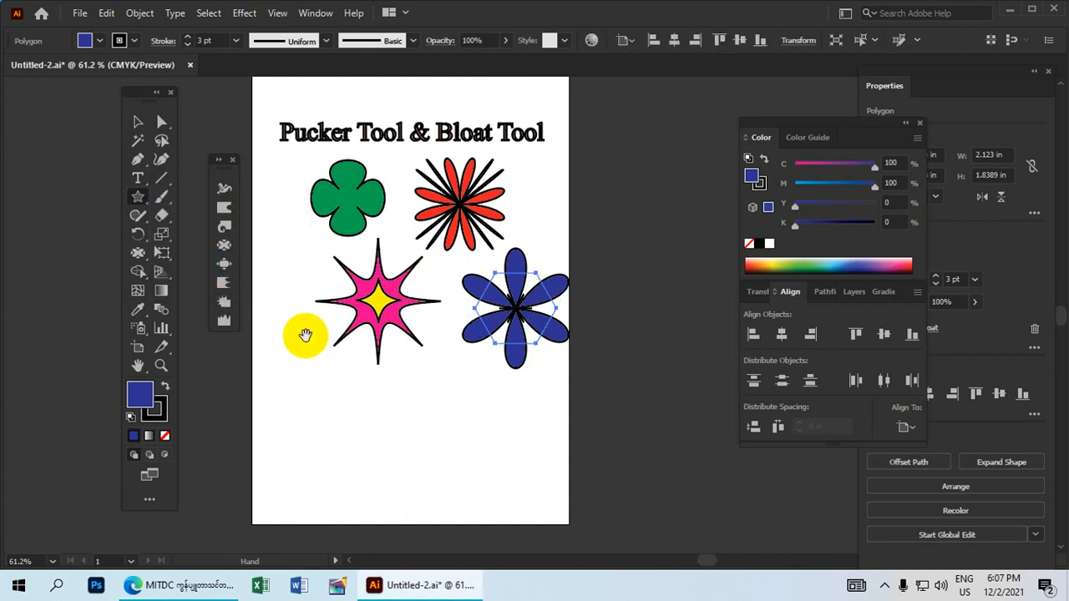
pyautogui.moveTo(339, 355); pyautogui.dragTo(358, 245)
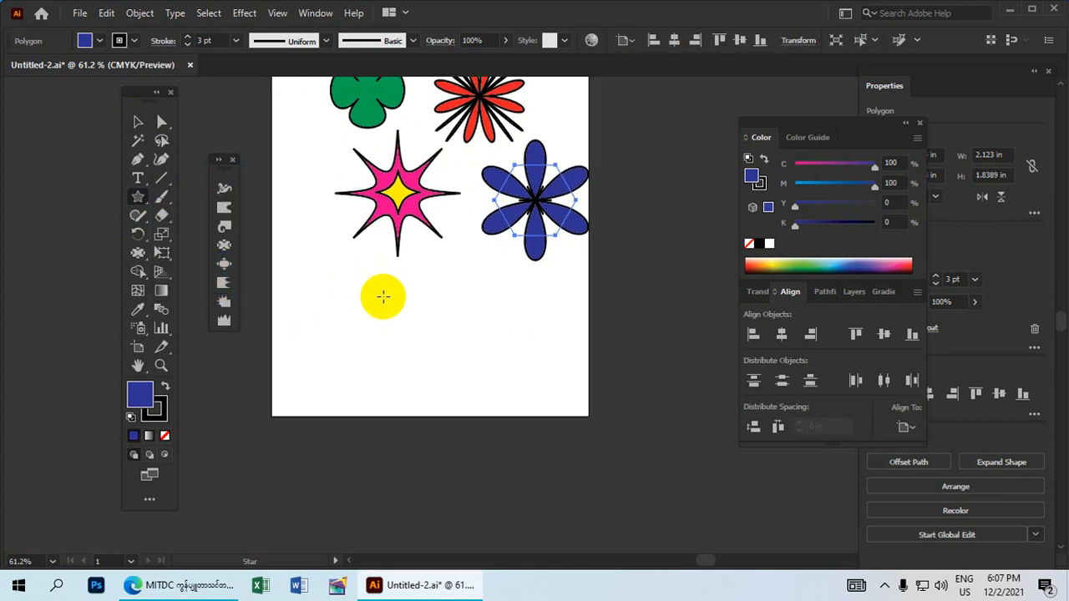
pyautogui.moveTo(370, 317); pyautogui.dragTo(411, 367)
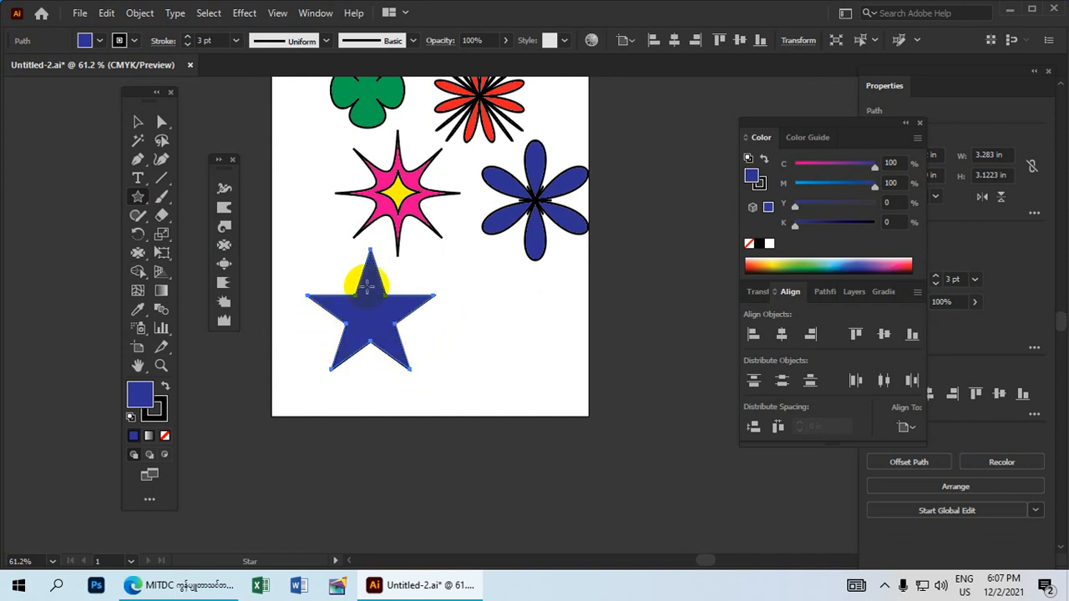
# Add extra anchor points to the path of the new blue star.
pyautogui.click(138, 15)
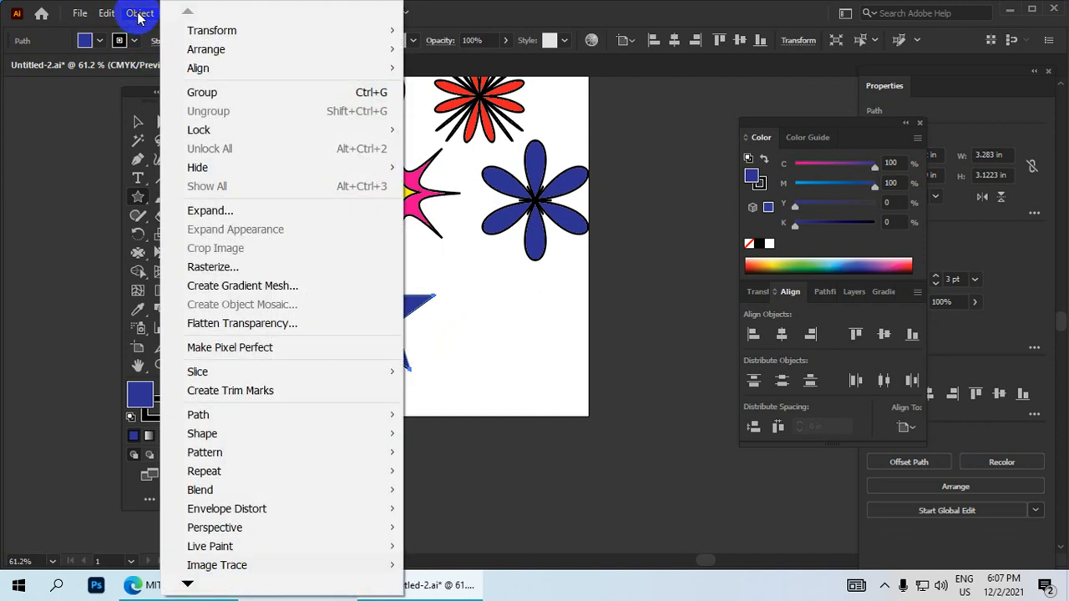
pyautogui.moveTo(225, 415)
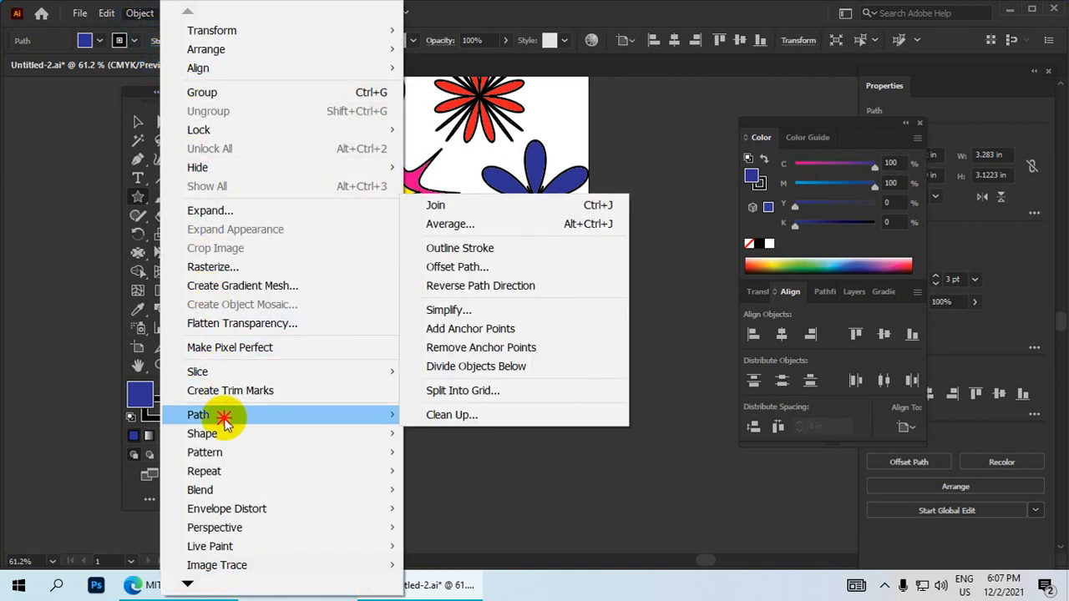
pyautogui.click(462, 329)
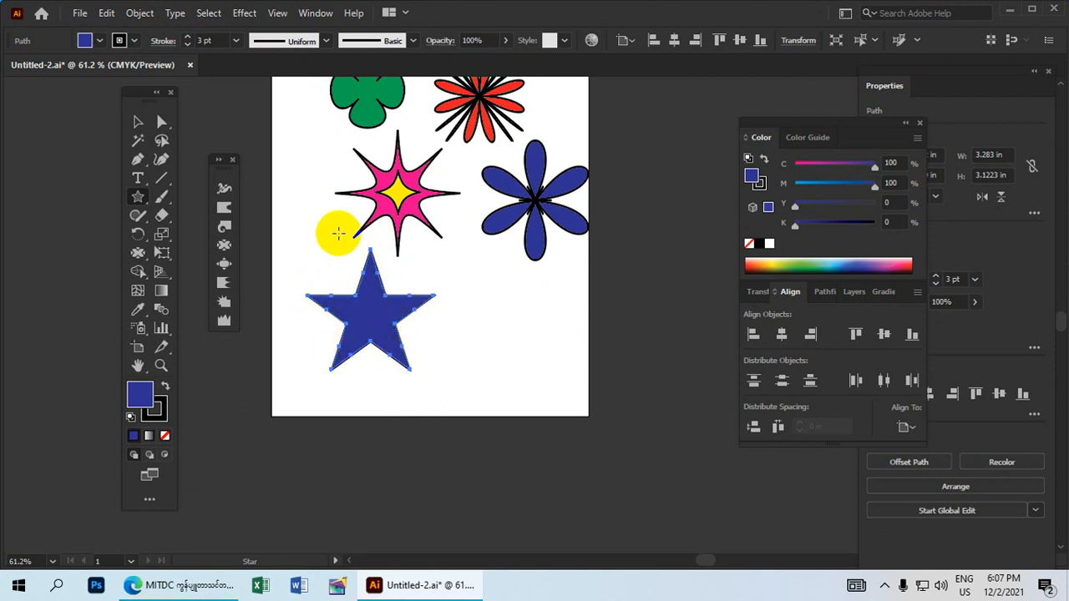
# Apply the Pucker & Bloat effect to the blue star, puckering it into long thin spikes.
pyautogui.click(223, 246)
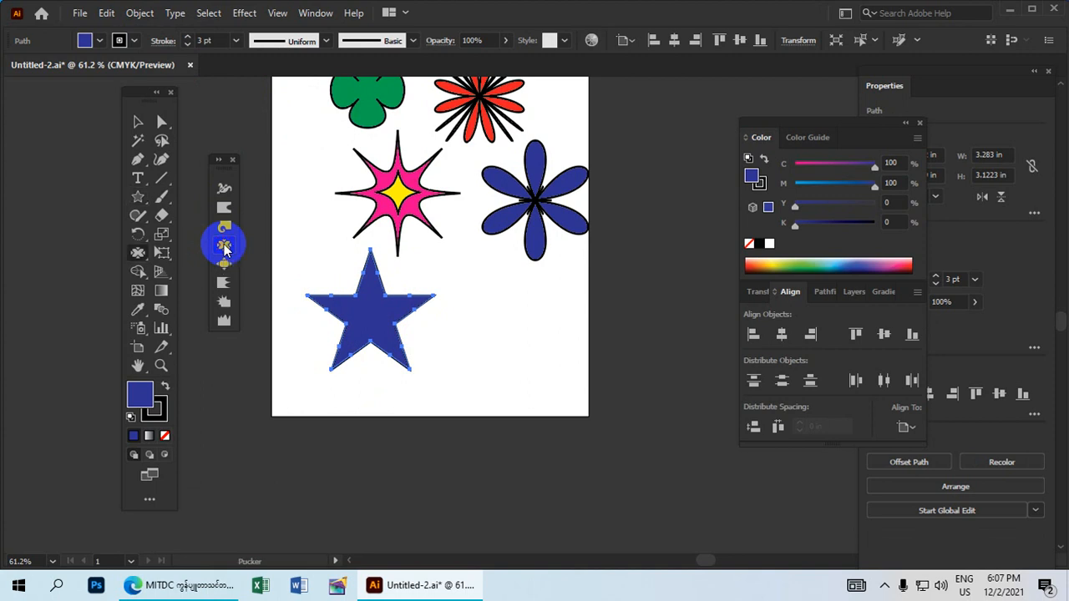
pyautogui.click(244, 15)
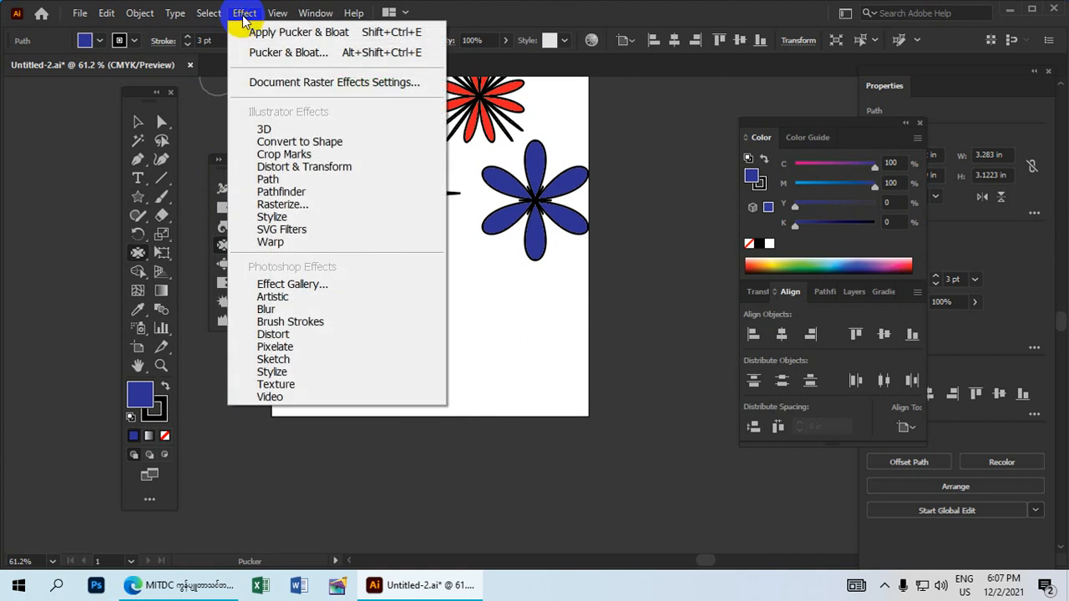
pyautogui.moveTo(279, 169)
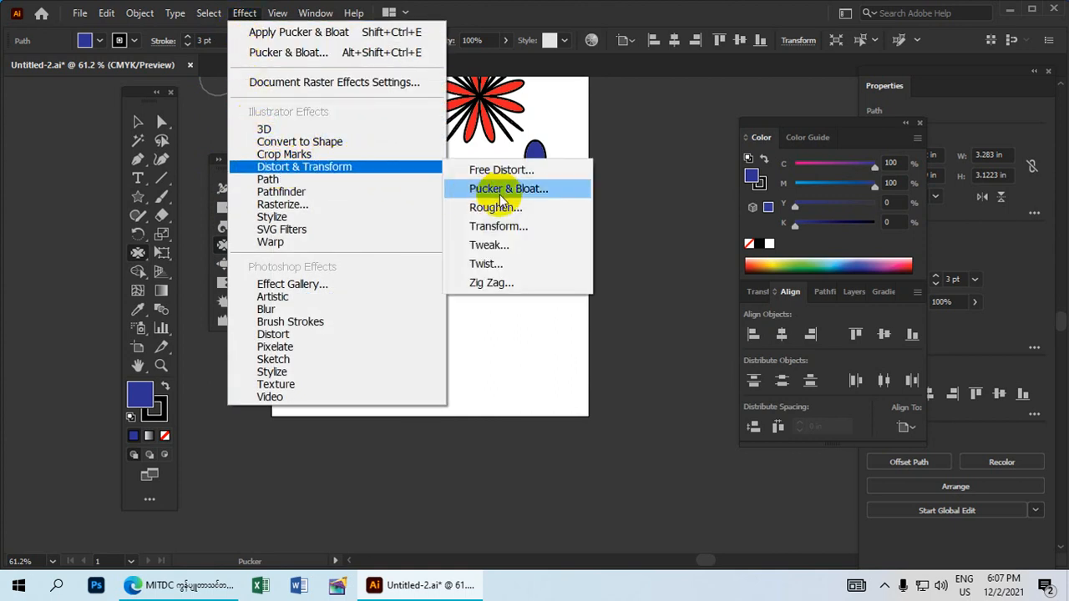
pyautogui.click(512, 188)
pyautogui.moveTo(539, 294); pyautogui.dragTo(211, 192)
pyautogui.click(276, 228)
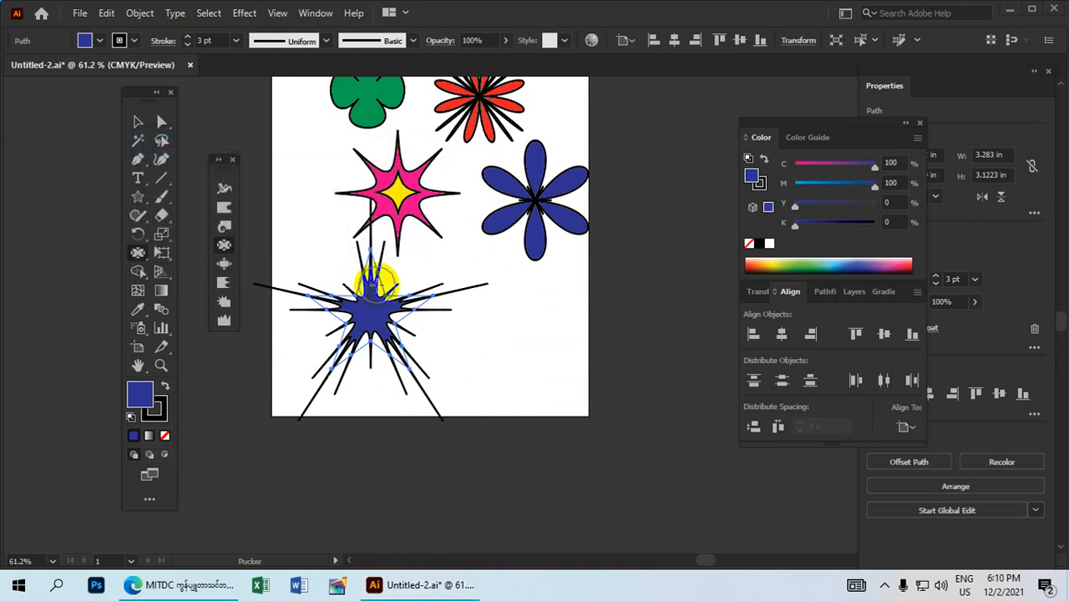
# Change the spiky star's fill from the swatches to pure yellow (C 0, M 0, Y 100, K 0).
pyautogui.click(138, 124)
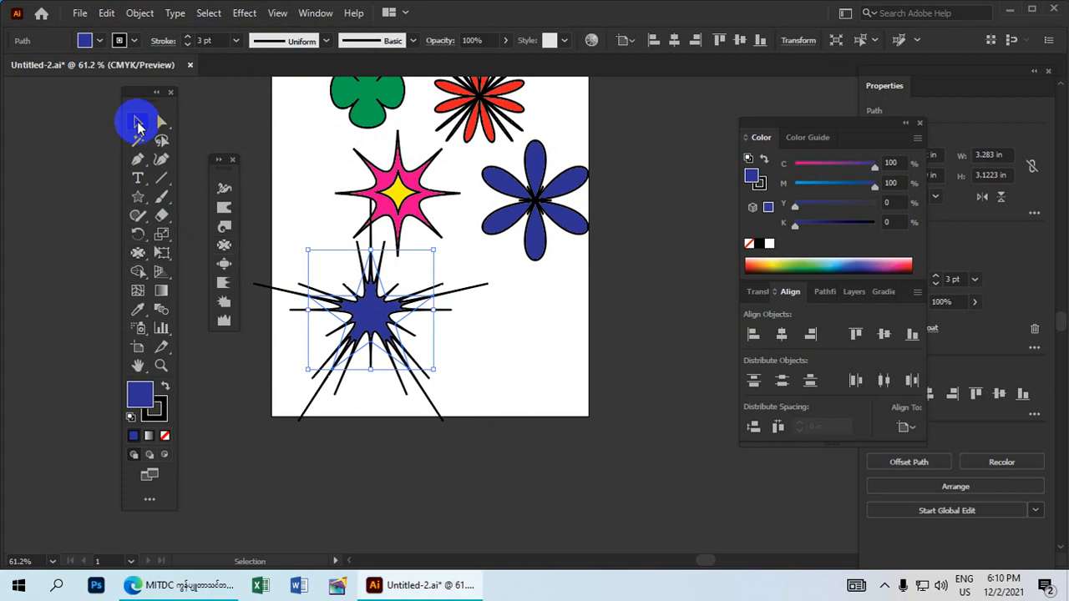
pyautogui.click(386, 309)
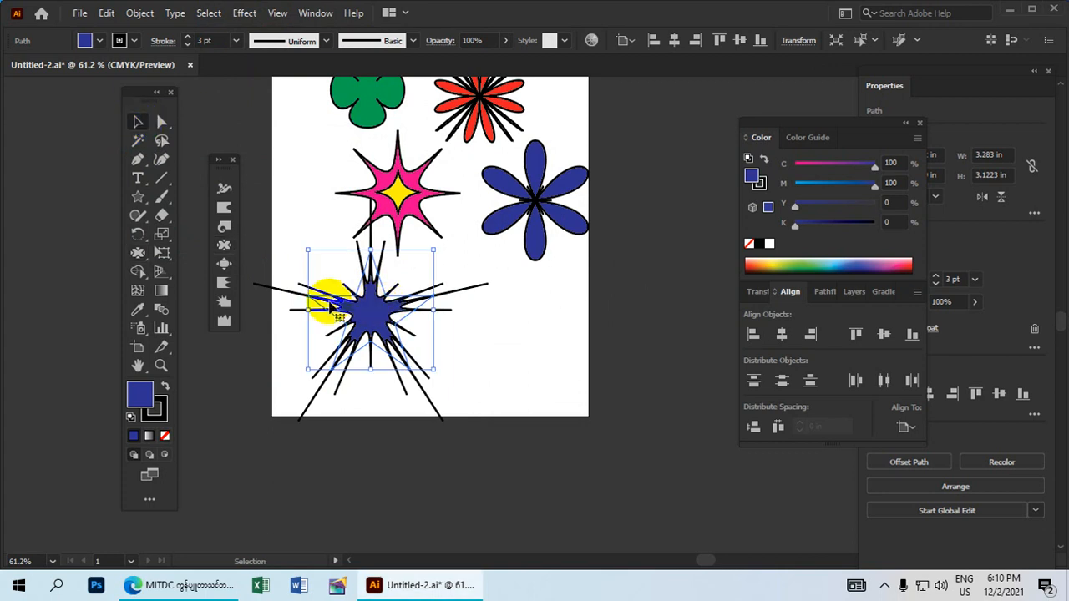
pyautogui.click(83, 48)
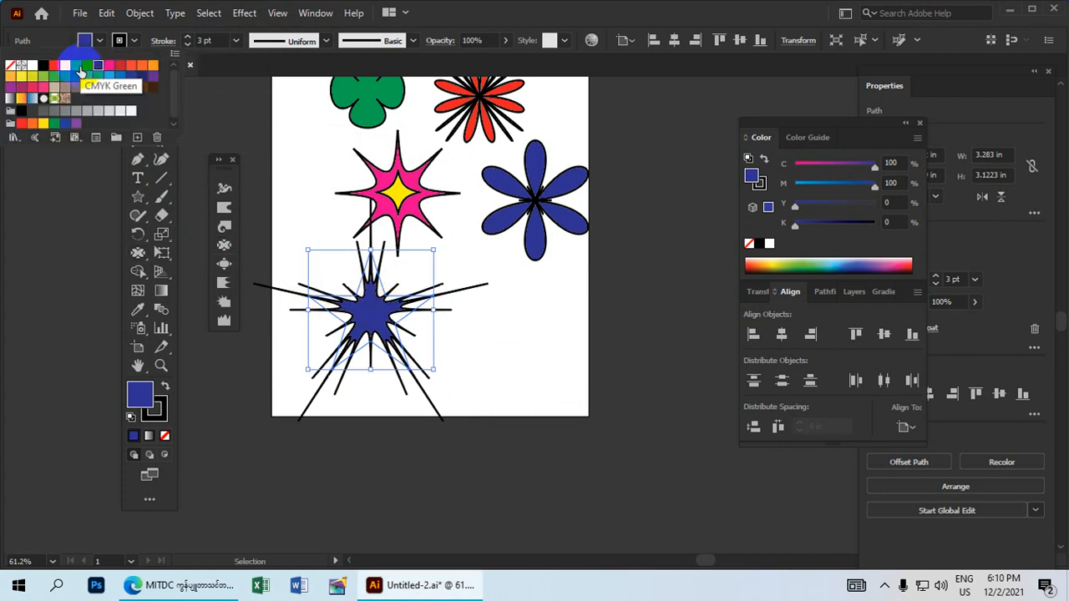
pyautogui.click(65, 66)
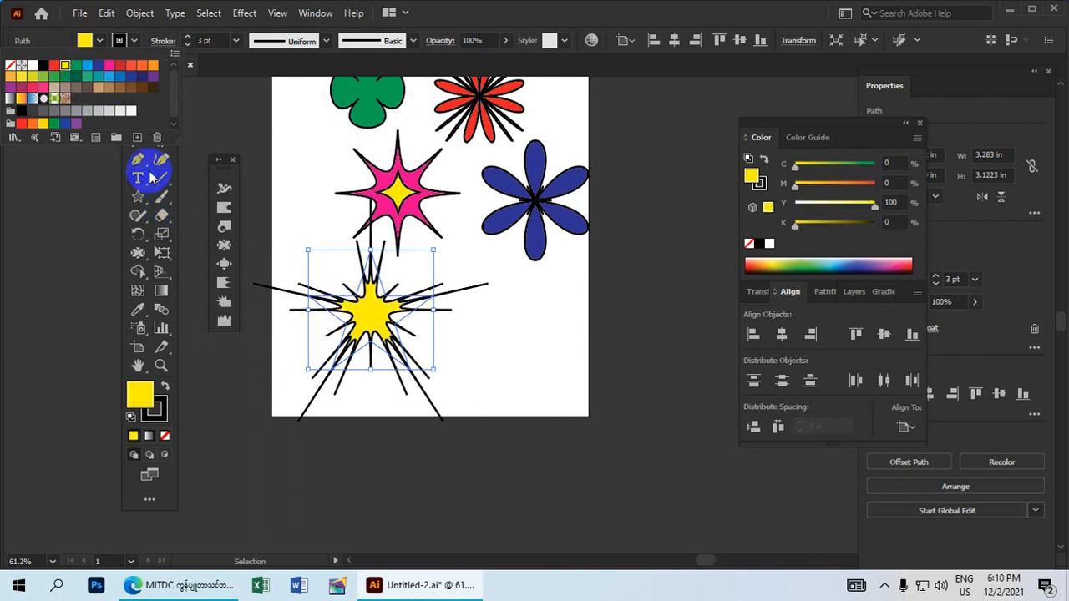
pyautogui.click(133, 159)
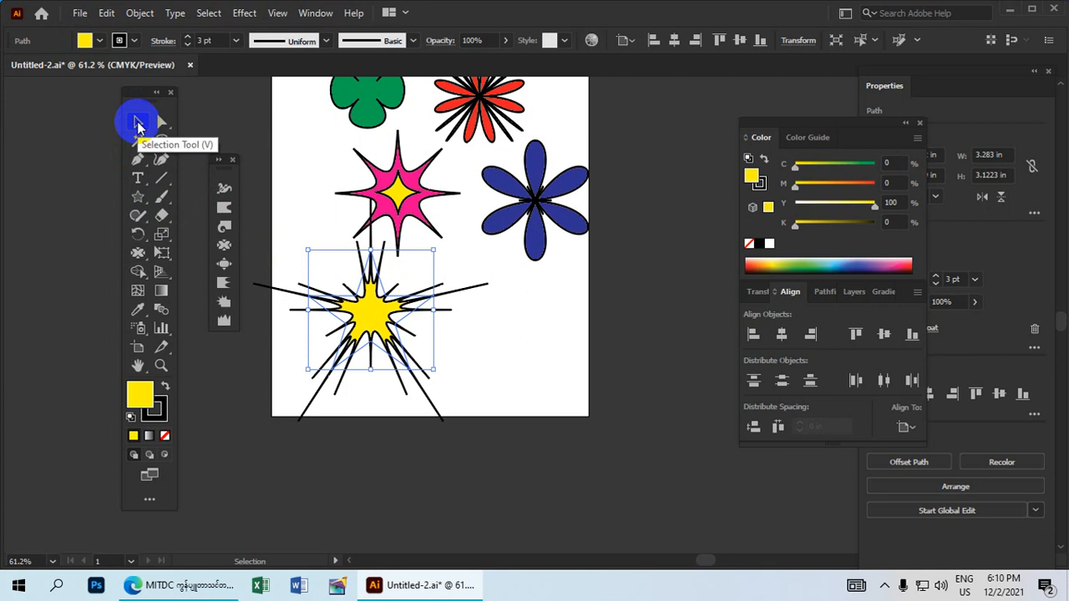
# Move the yellow spiky star lower on the page and resize it to about 3.32 × 3.15 in.
pyautogui.click(378, 309)
pyautogui.moveTo(377, 309); pyautogui.dragTo(458, 336)
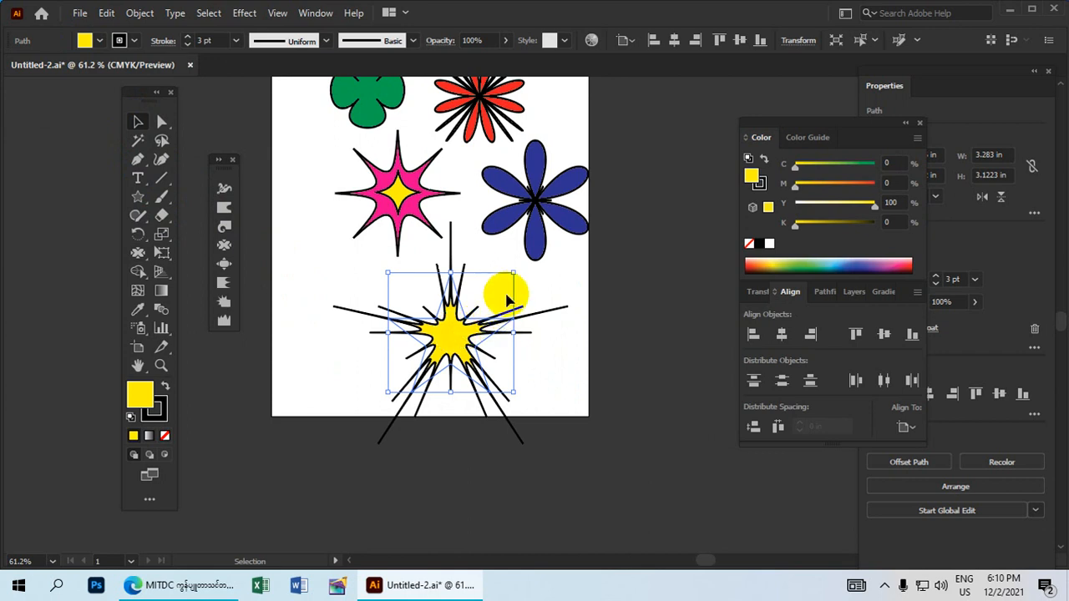
pyautogui.moveTo(512, 273); pyautogui.dragTo(477, 273)
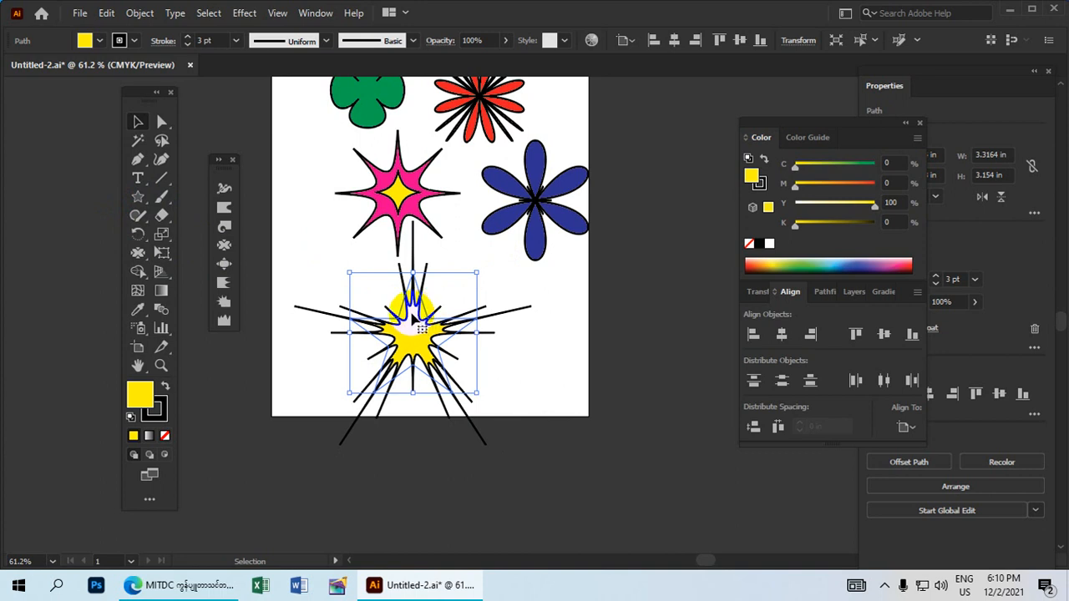
pyautogui.moveTo(416, 345); pyautogui.dragTo(396, 351)
# Draw a yellow ellipse about 2.37 in wide and 2.59 in high across the artboard's edge, beyond the spiky star.
pyautogui.moveTo(138, 203); pyautogui.dragTo(234, 241)
pyautogui.moveTo(528, 344); pyautogui.dragTo(533, 437)
pyautogui.moveTo(581, 360); pyautogui.dragTo(671, 459)
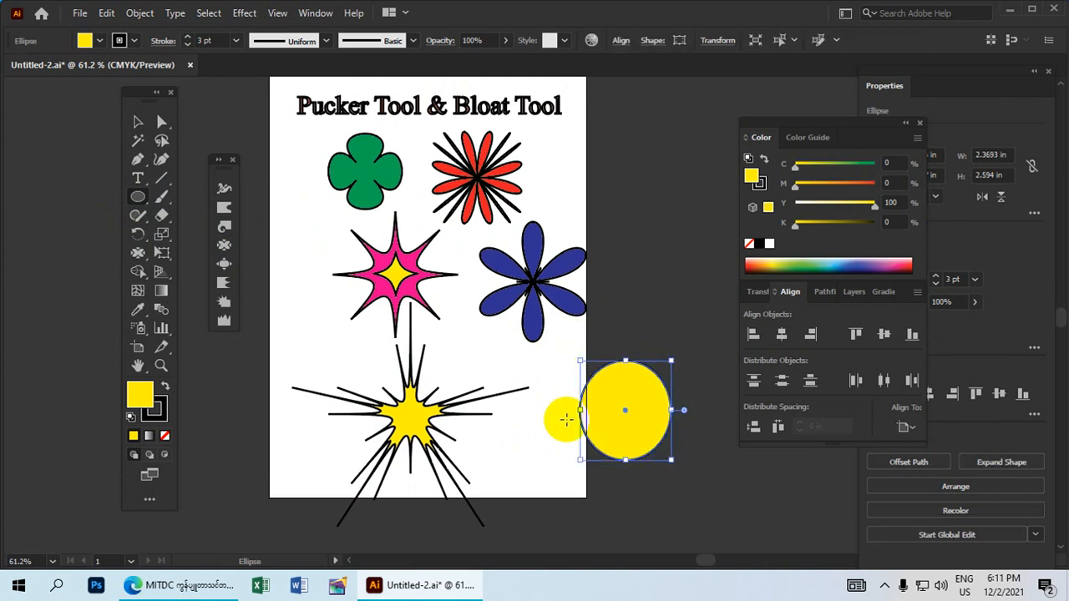
# Enlarge the Bloat tool's brush beyond the yellow ellipse and bloat the ellipse from its centre to about 3.00 × 3.08 in.
pyautogui.click(223, 274)
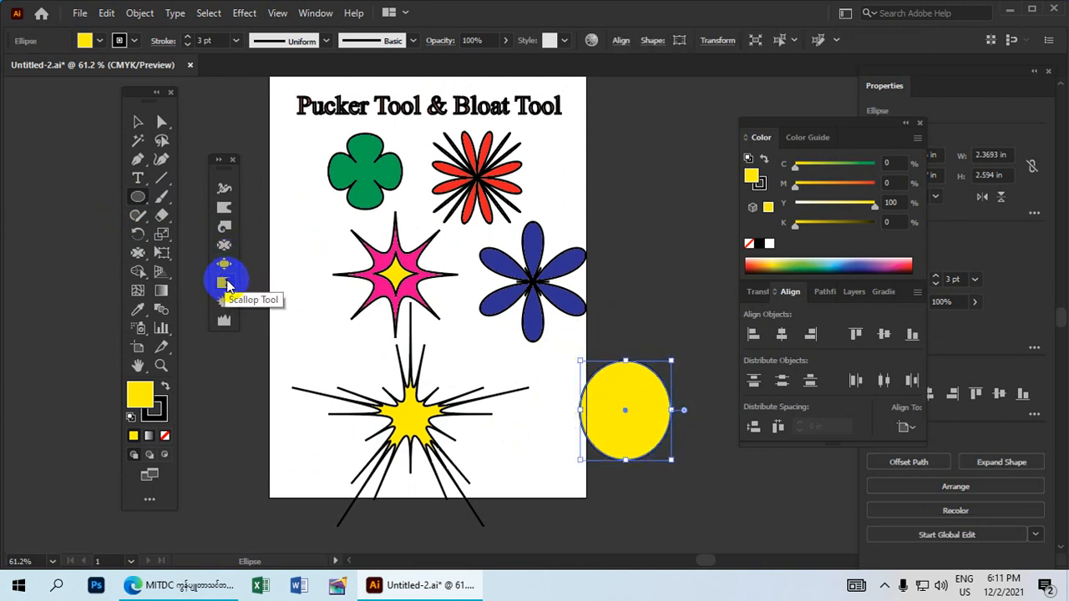
pyautogui.click(223, 263)
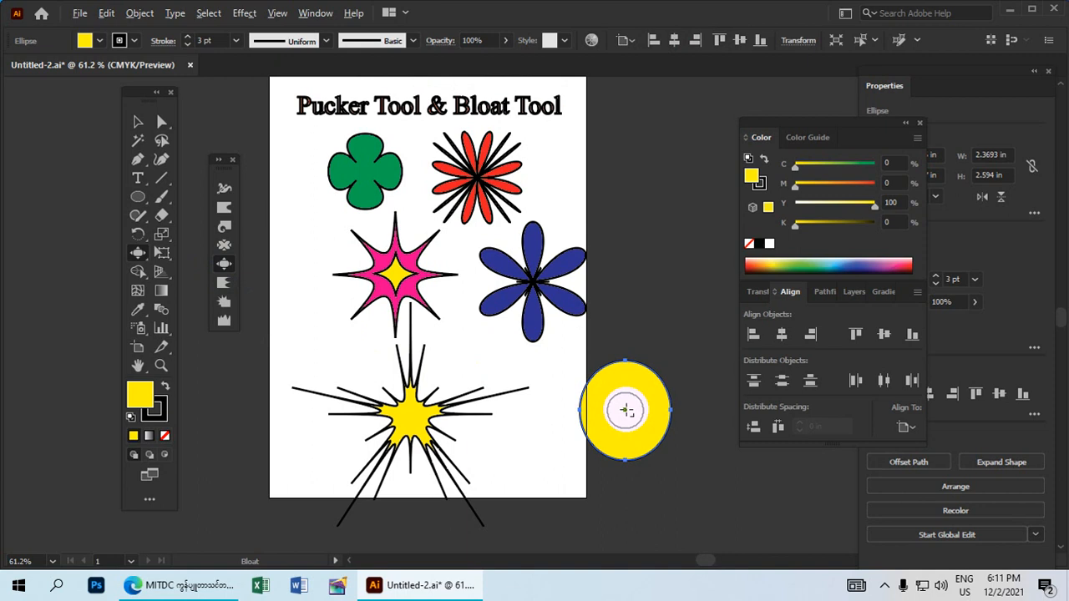
pyautogui.moveTo(626, 409)
pyautogui.mouseDown()
pyautogui.moveTo(652, 449)
pyautogui.moveTo(664, 501)
pyautogui.mouseUp()
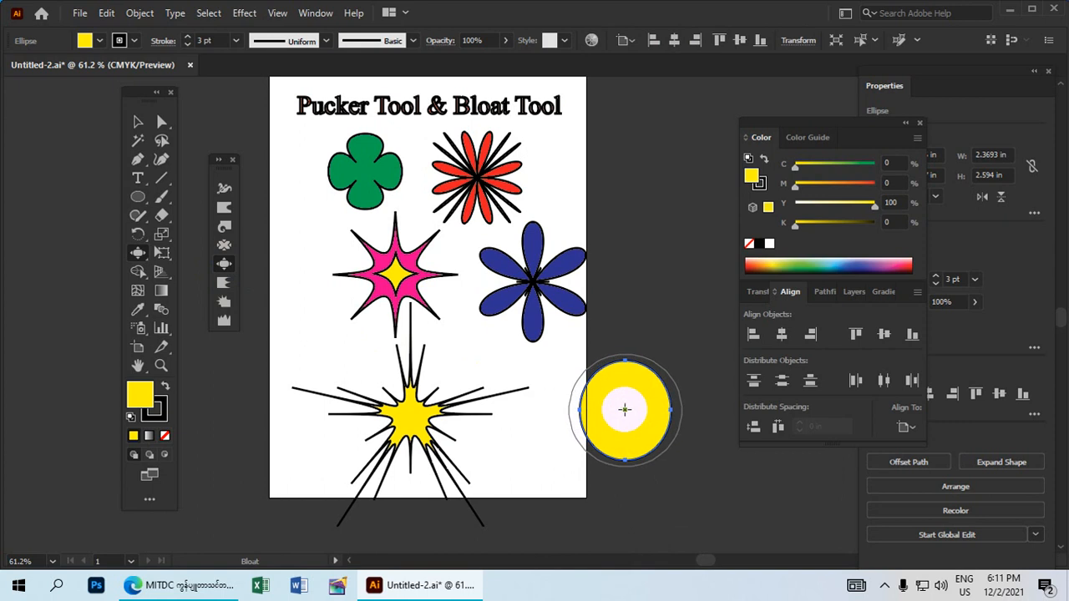
pyautogui.moveTo(625, 409); pyautogui.dragTo(625, 411)
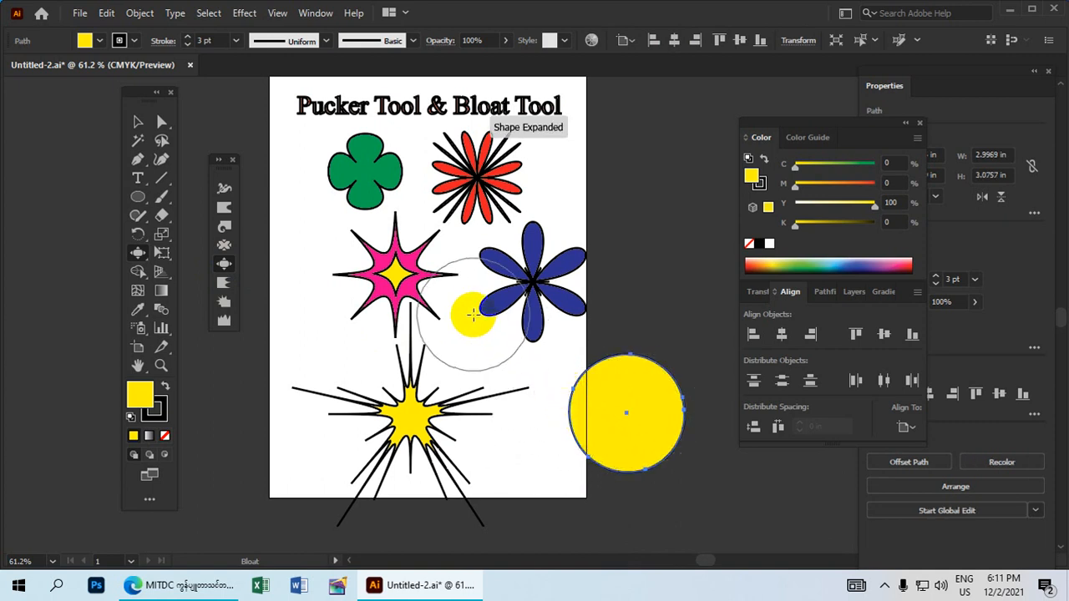
# Shrink the green flower slightly and the red flower to about 0.87 × 0.90 in.
pyautogui.press('space')
pyautogui.moveTo(423, 227)
pyautogui.mouseDown()
pyautogui.moveTo(446, 236)
pyautogui.moveTo(432, 213)
pyautogui.mouseUp()
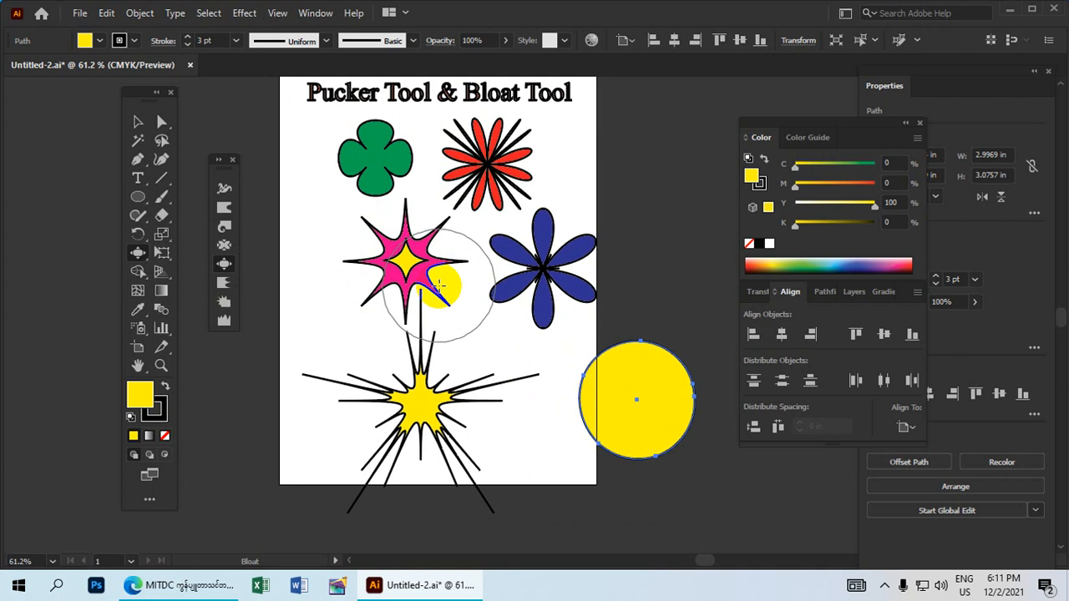
pyautogui.keyDown('ctrl'); pyautogui.click(377, 157); pyautogui.keyUp('ctrl')
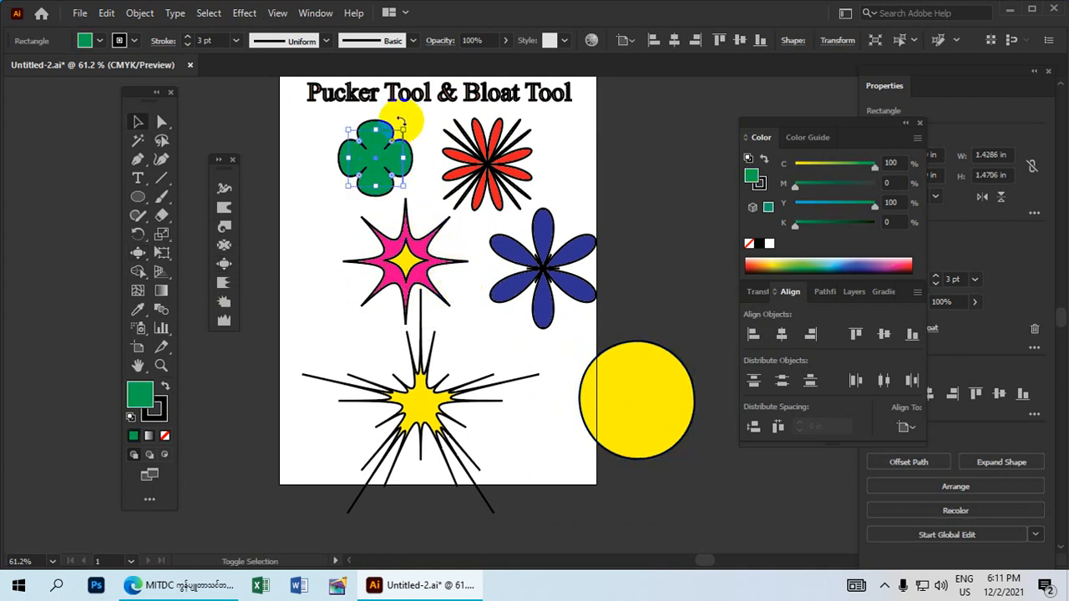
pyautogui.keyDown('ctrl'); pyautogui.click(505, 147); pyautogui.keyUp('ctrl')
pyautogui.moveTo(518, 135); pyautogui.dragTo(468, 147)
# Shrink the magenta star and the blue flower and move them closer beneath the green and red flowers.
pyautogui.click(430, 236)
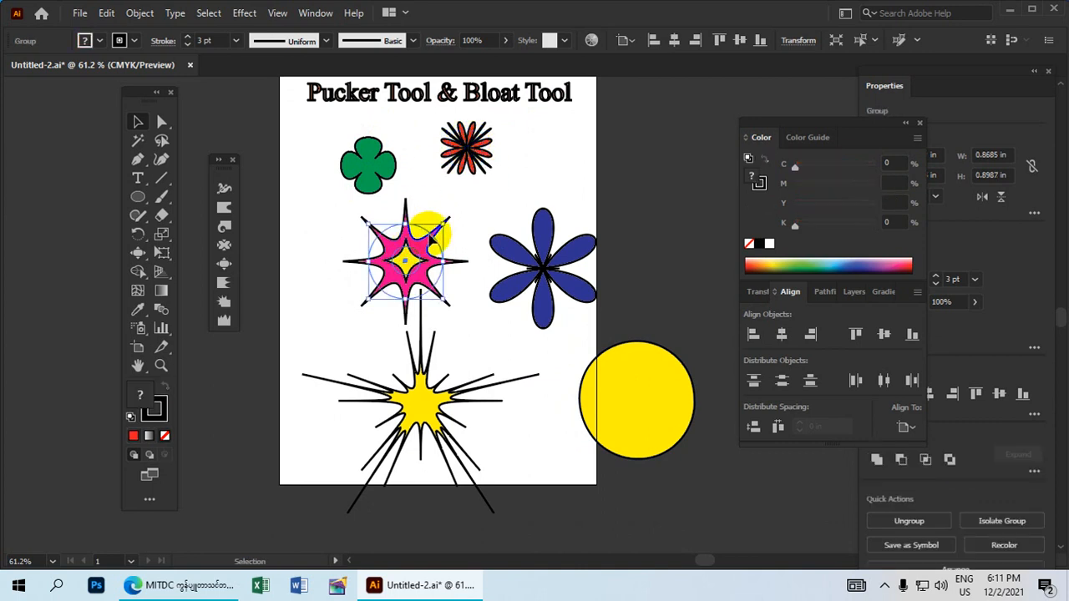
pyautogui.moveTo(443, 224); pyautogui.dragTo(423, 244)
pyautogui.moveTo(396, 265); pyautogui.dragTo(339, 238)
pyautogui.moveTo(590, 244); pyautogui.dragTo(507, 218)
# Shrink the yellow spiky star and move it up between the magenta star and the blue flower.
pyautogui.moveTo(428, 410); pyautogui.dragTo(431, 338)
pyautogui.moveTo(485, 266); pyautogui.dragTo(453, 308)
pyautogui.moveTo(411, 351); pyautogui.dragTo(432, 312)
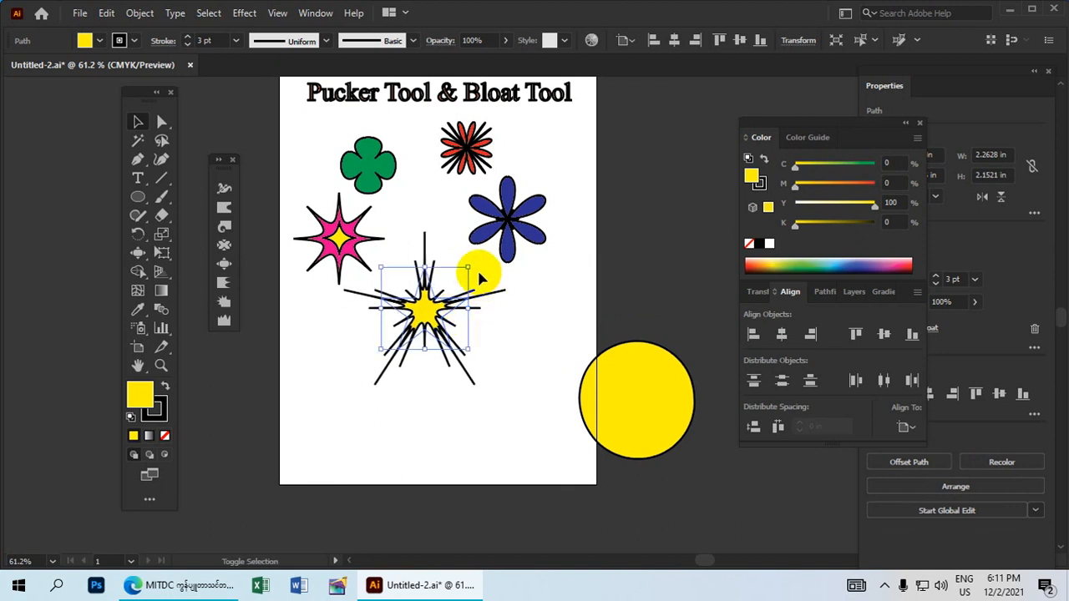
pyautogui.moveTo(469, 268); pyautogui.dragTo(436, 279)
# Move the bloated yellow ellipse onto the artboard beneath the spiky star and delete it.
pyautogui.click(644, 375)
pyautogui.moveTo(644, 375); pyautogui.dragTo(482, 392)
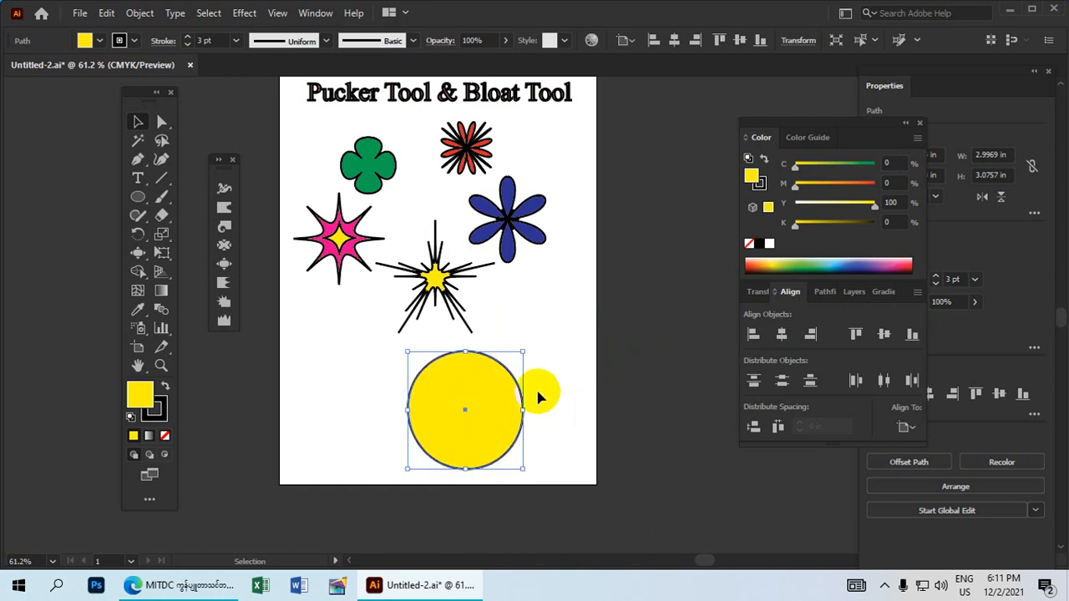
pyautogui.press('Delete')
# Group the five flower and star shapes beneath the title.
pyautogui.moveTo(524, 350); pyautogui.dragTo(317, 142)
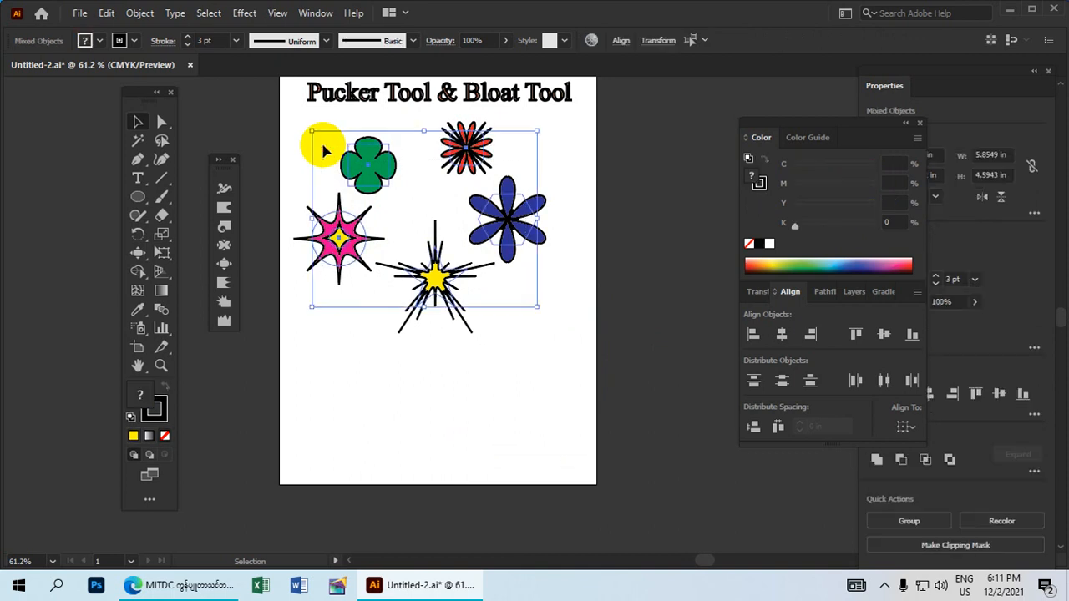
pyautogui.click(140, 13)
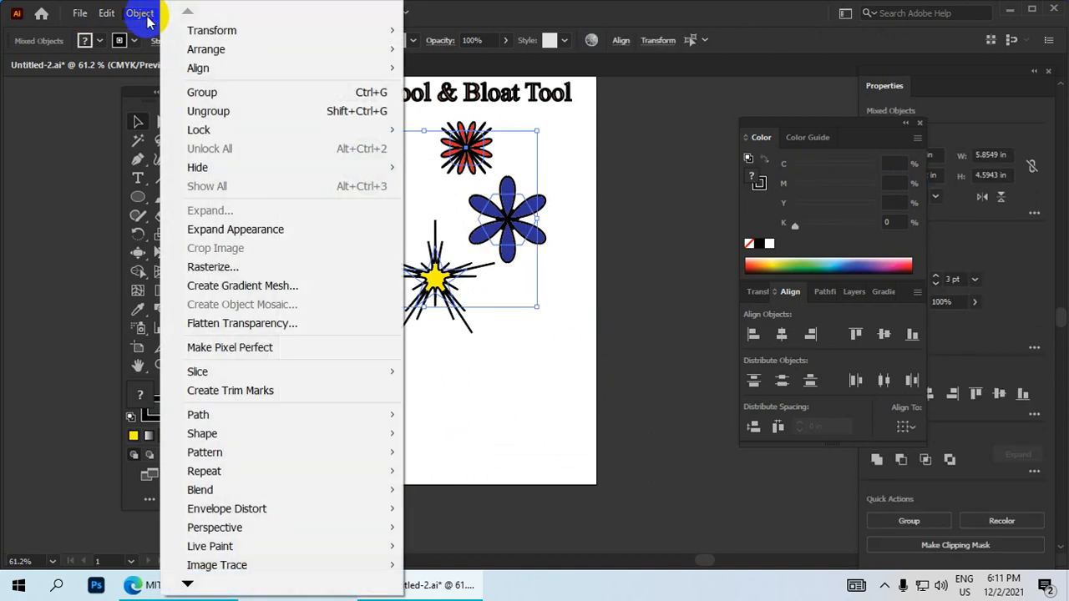
pyautogui.click(201, 92)
# Position the group of flowers and stars beneath the title and scale it to about 6.38 × 5.00 in.
pyautogui.moveTo(383, 164); pyautogui.dragTo(413, 194)
pyautogui.press('space')
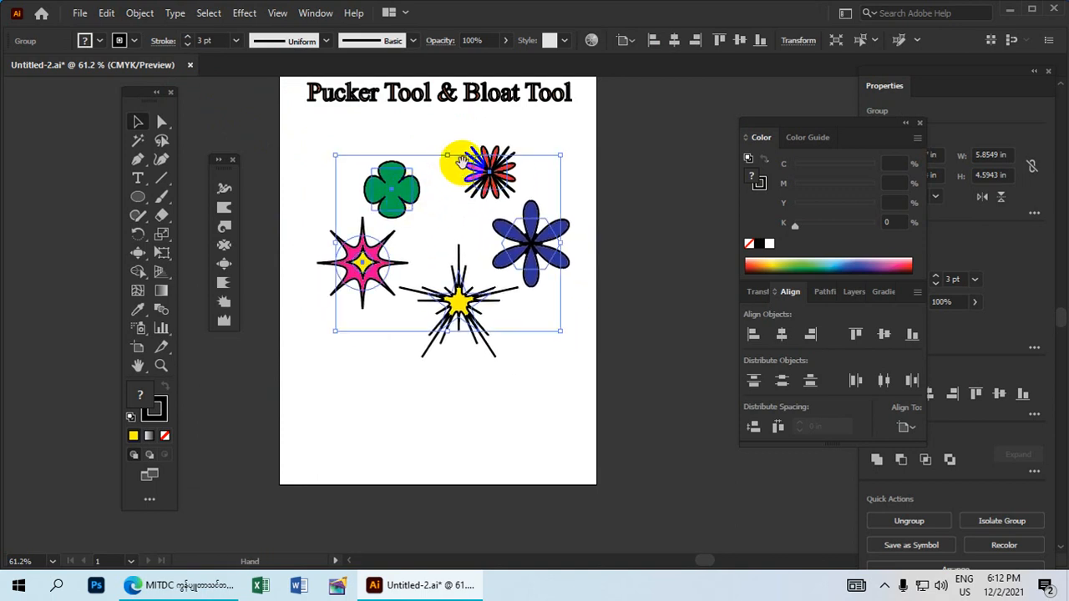
pyautogui.moveTo(461, 160); pyautogui.dragTo(455, 204)
pyautogui.moveTo(394, 233)
pyautogui.mouseDown()
pyautogui.moveTo(411, 209)
pyautogui.moveTo(386, 222)
pyautogui.mouseUp()
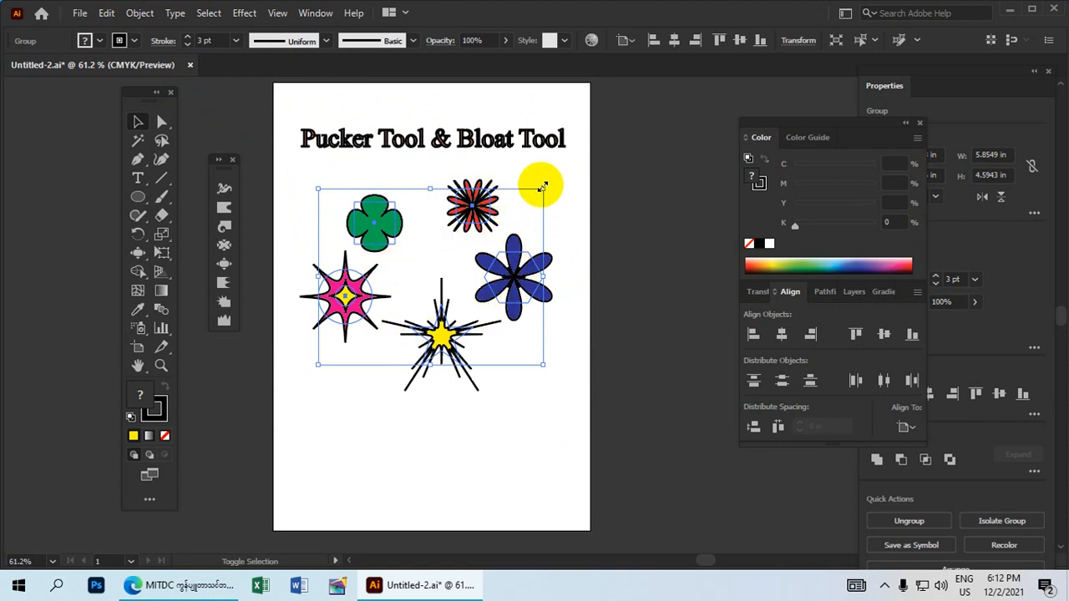
pyautogui.moveTo(543, 188); pyautogui.dragTo(592, 190)
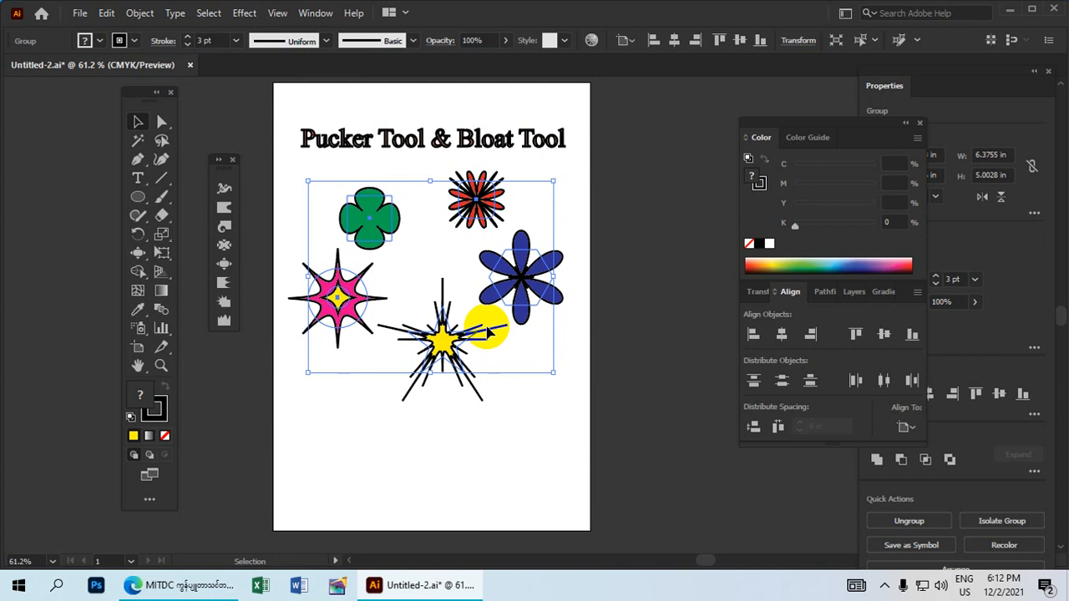
pyautogui.moveTo(490, 333); pyautogui.dragTo(448, 338)
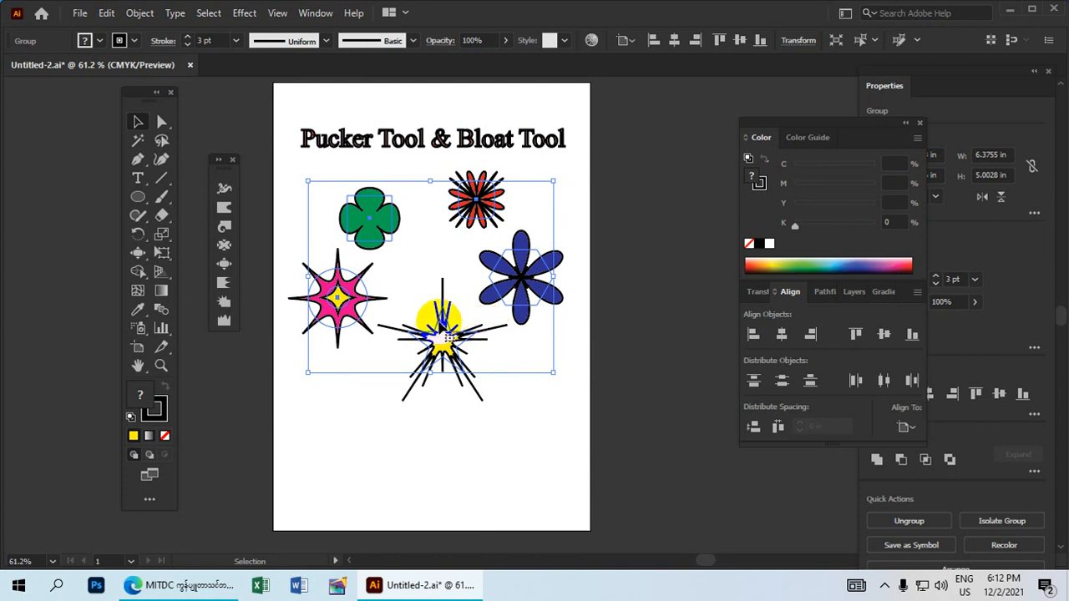